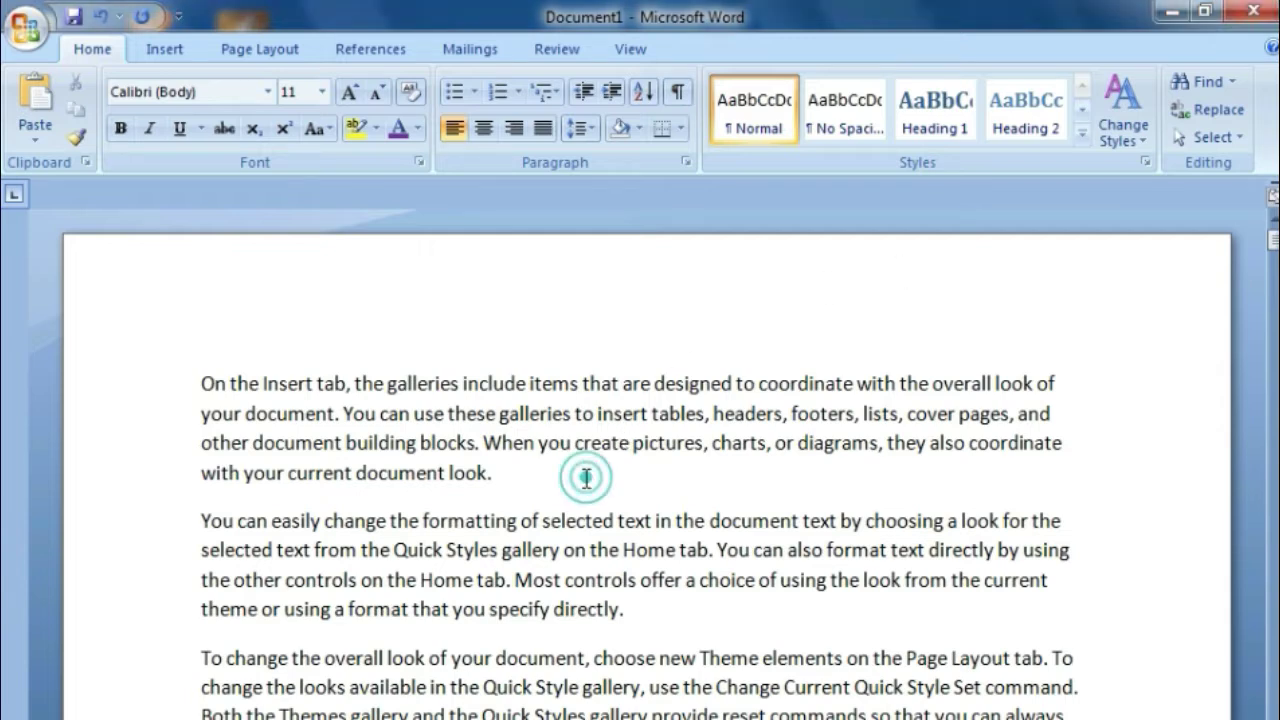
left_click(505, 520)
key("ctrl+p")
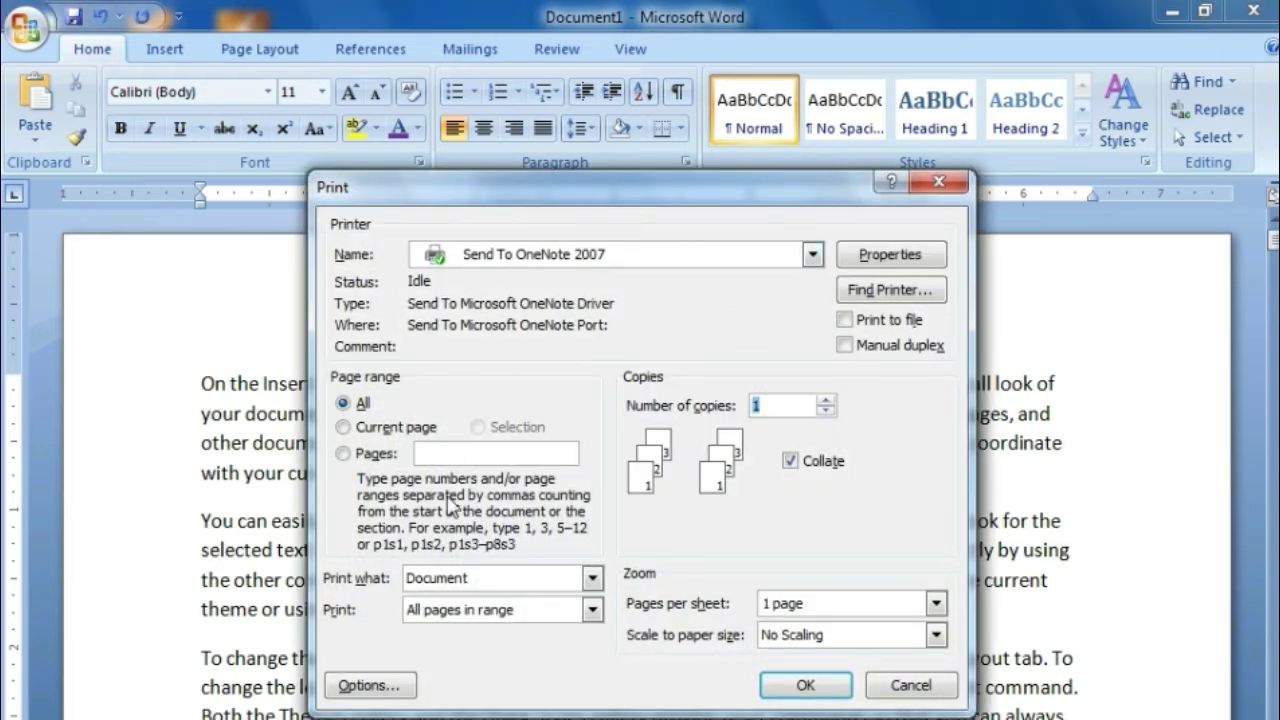
left_click(908, 686)
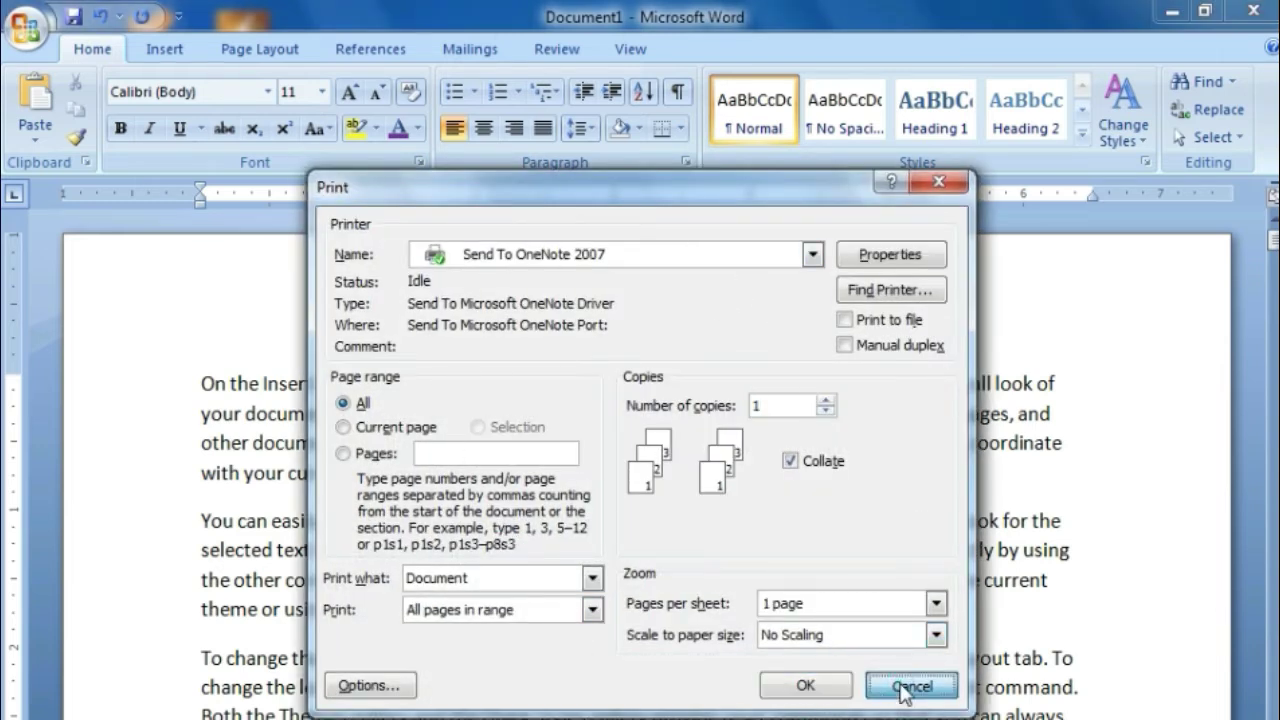
Step: Choose Send To OneNote 2007 as the printer with all pages as the page range, and cancel the print setup
left_click(24, 28)
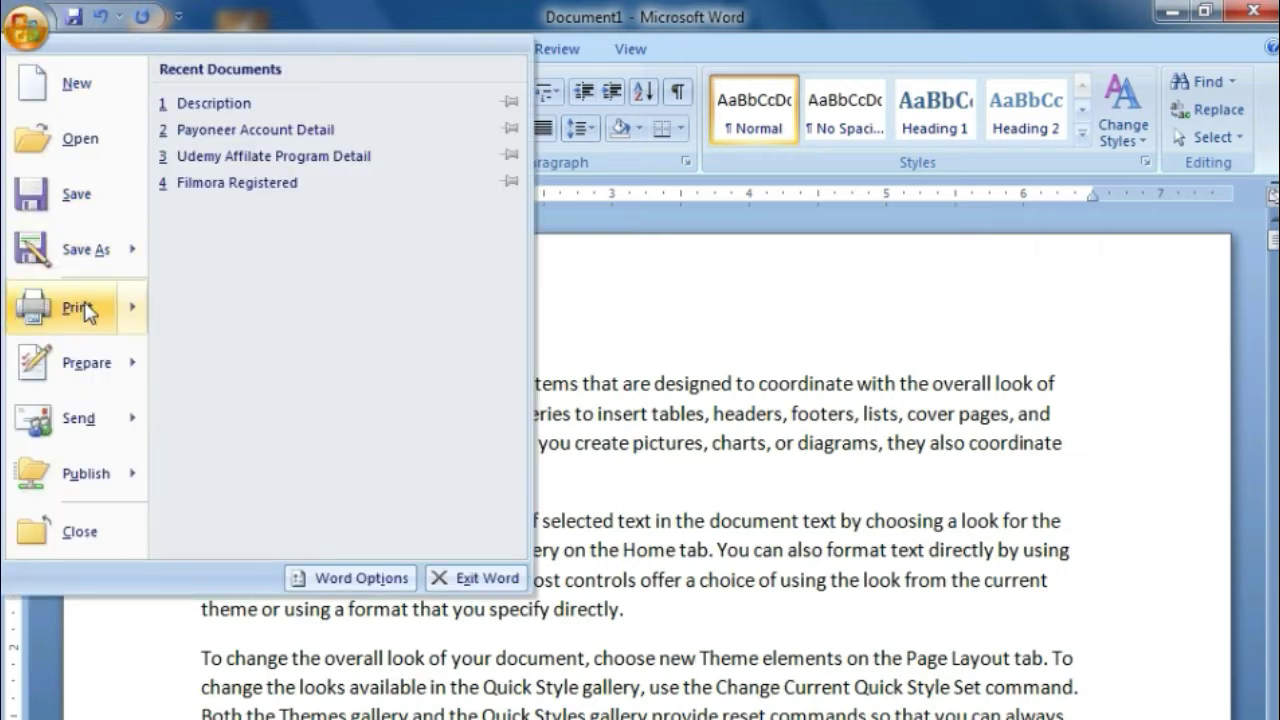
mouse_move(88, 314)
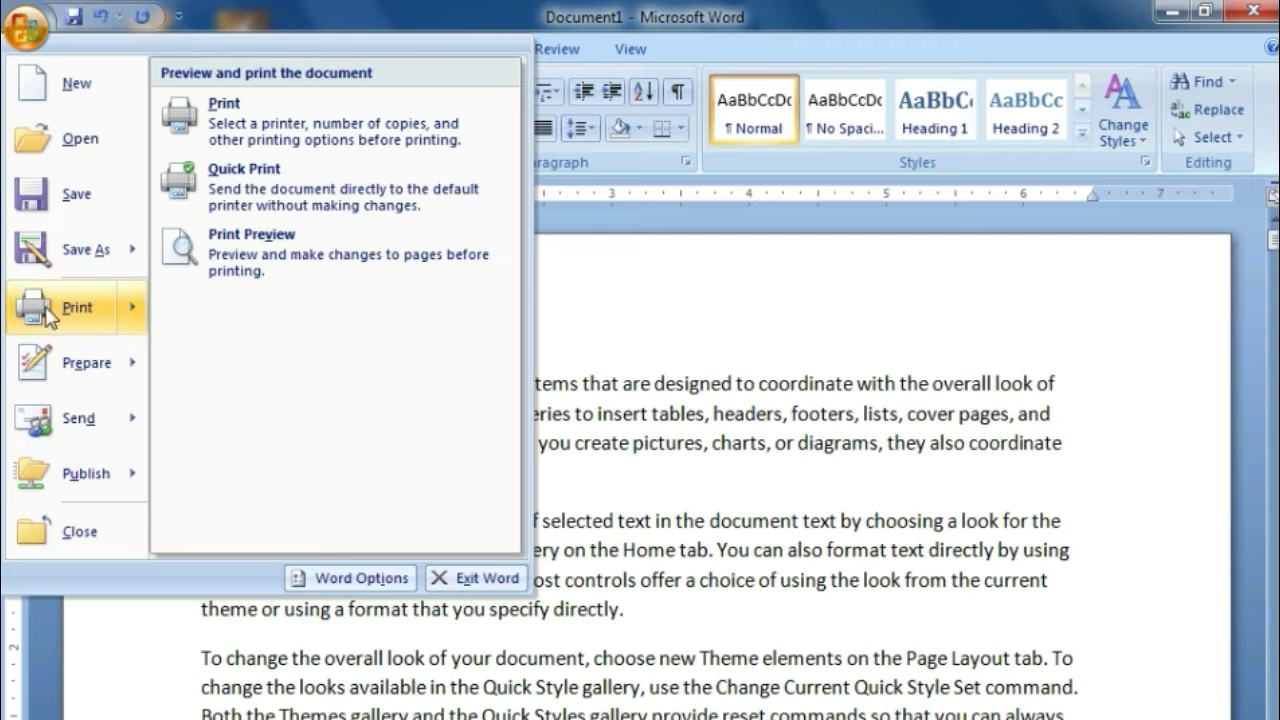
left_click(234, 122)
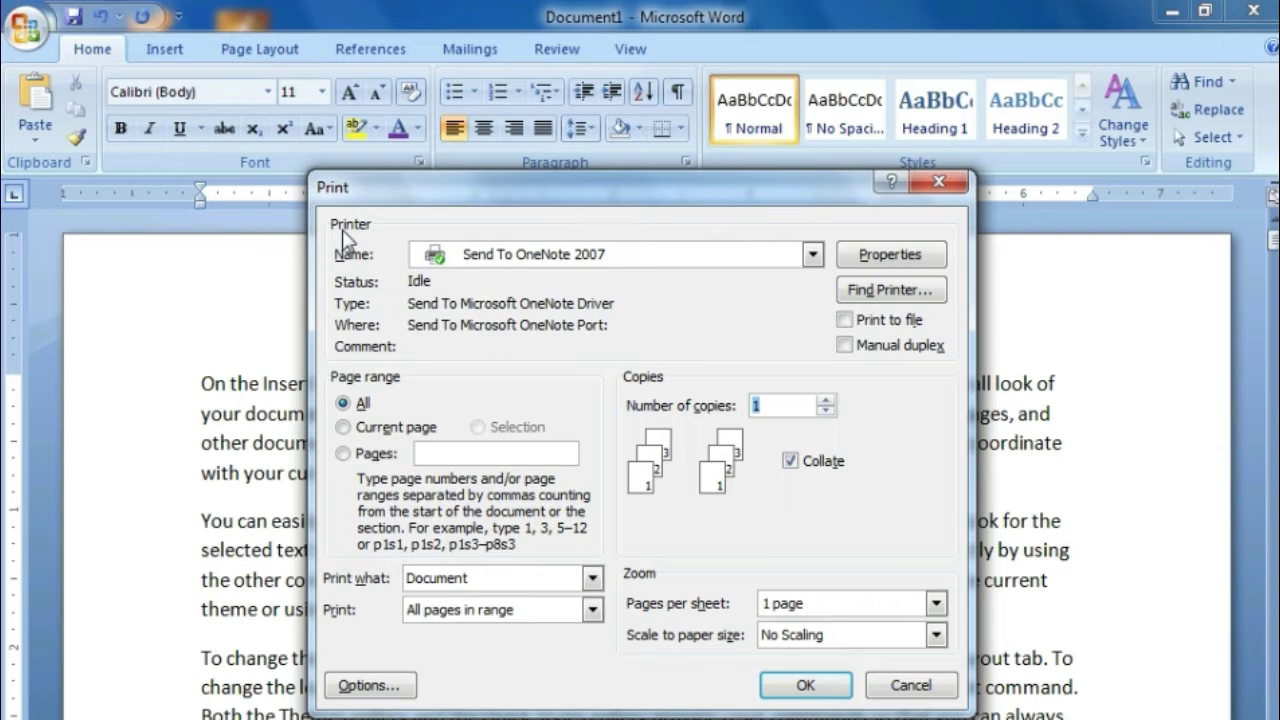
left_click(541, 258)
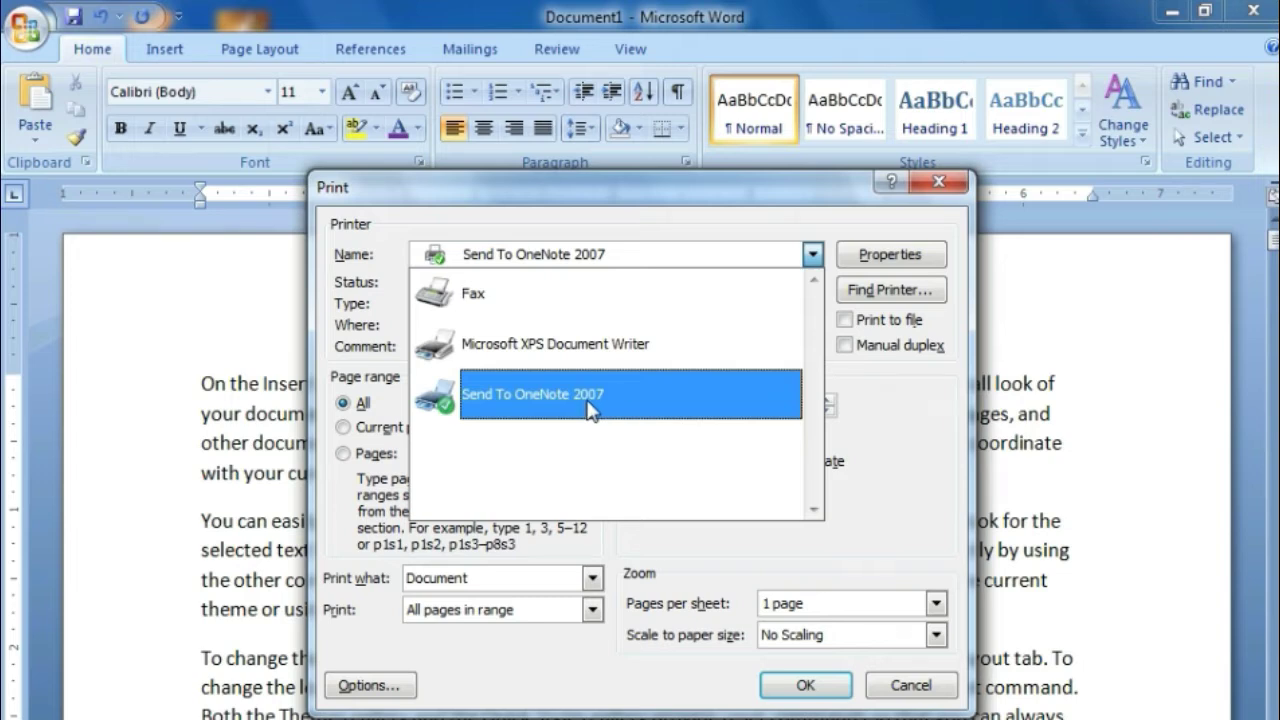
left_click(514, 403)
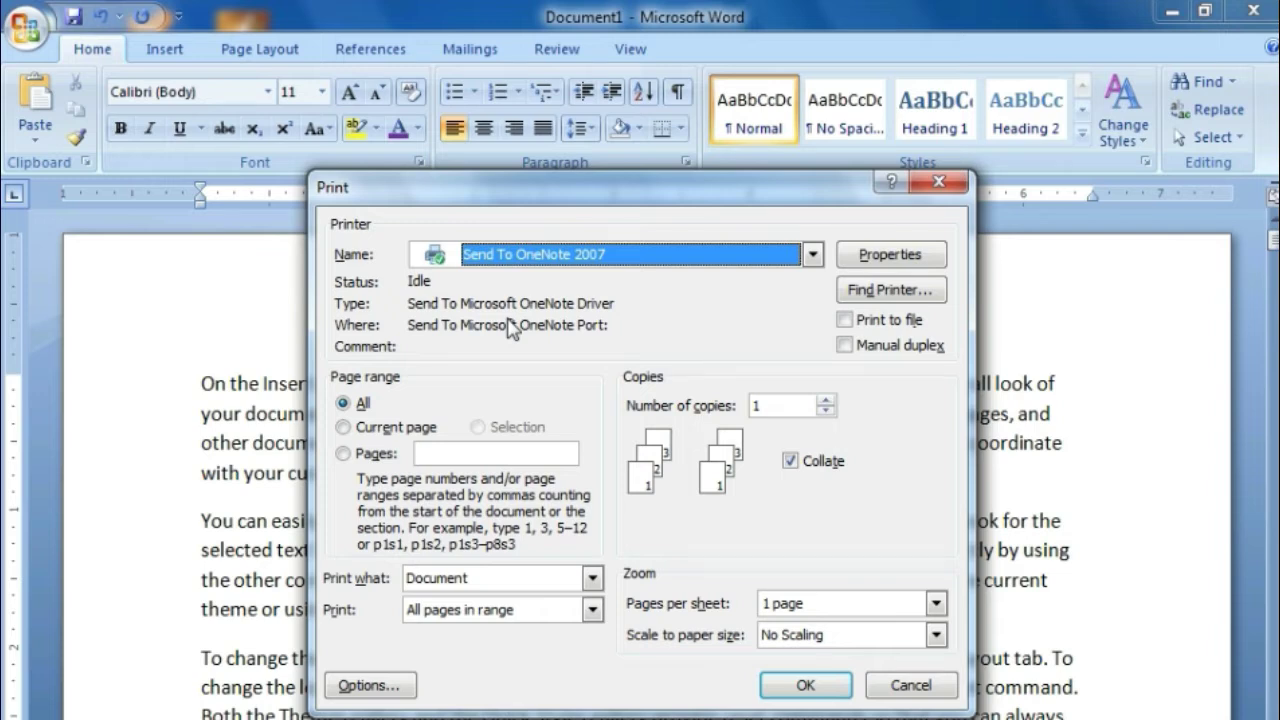
left_click(516, 258)
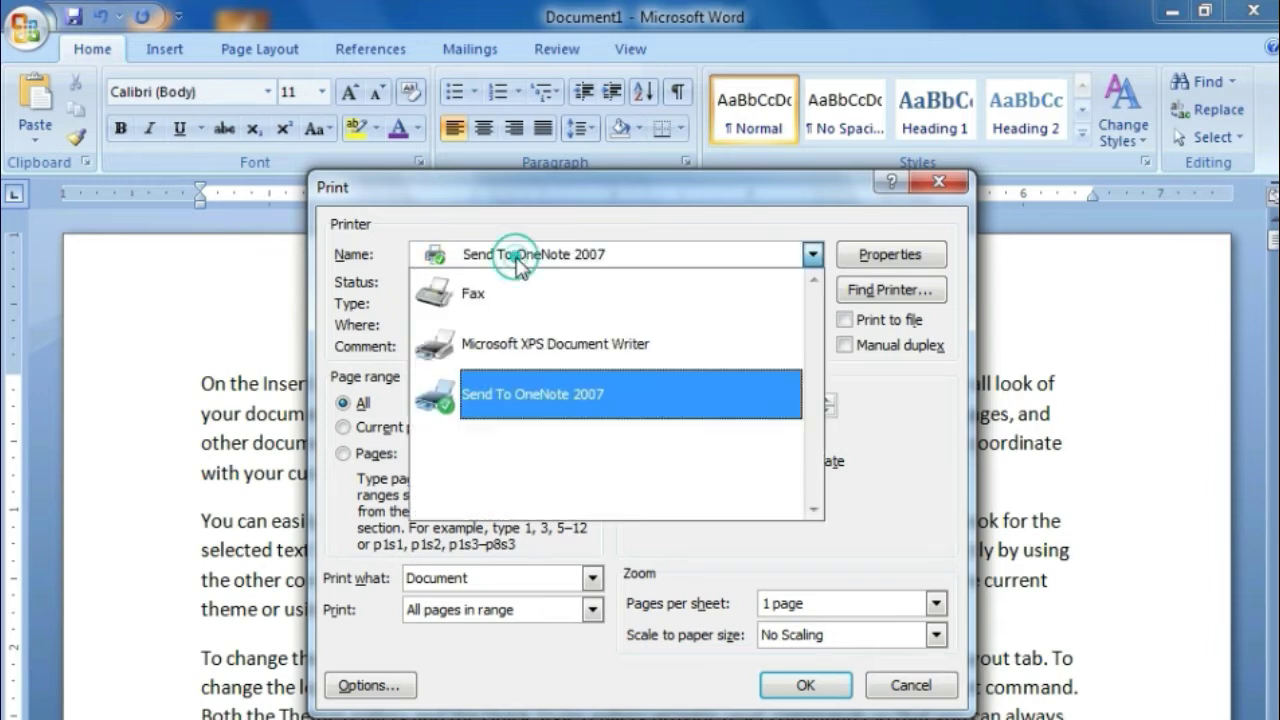
left_click(532, 392)
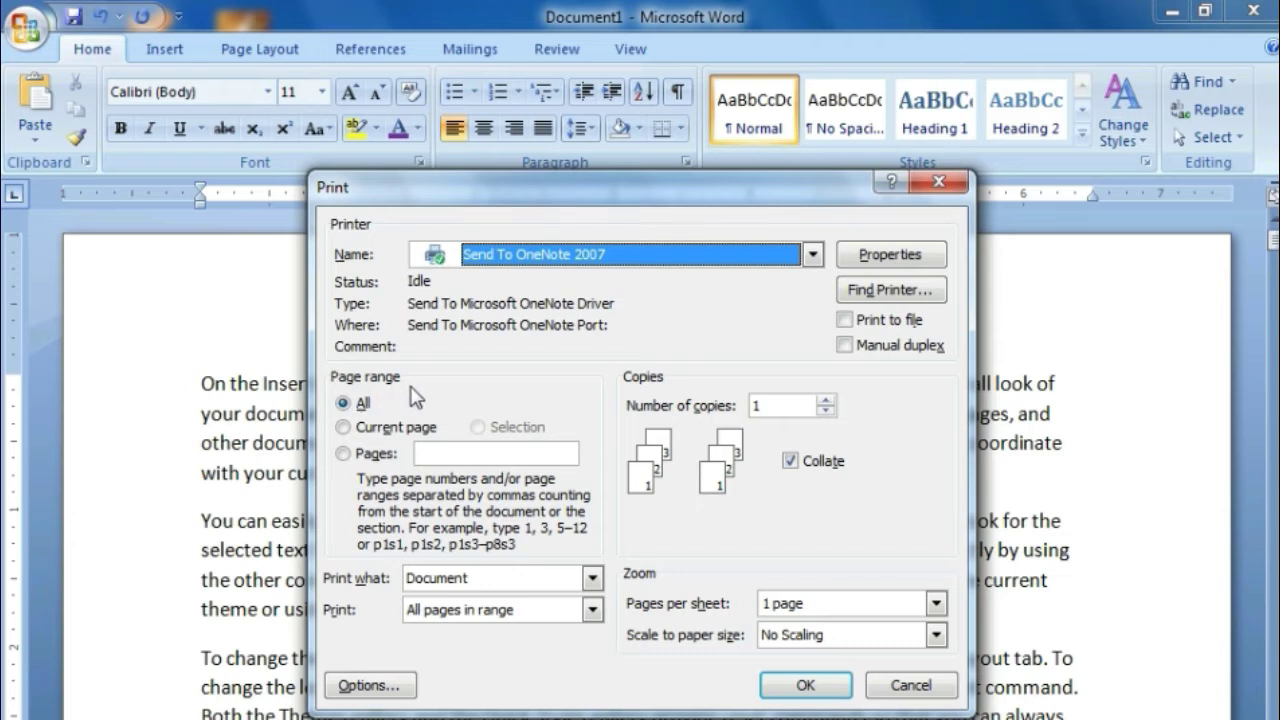
left_click(345, 410)
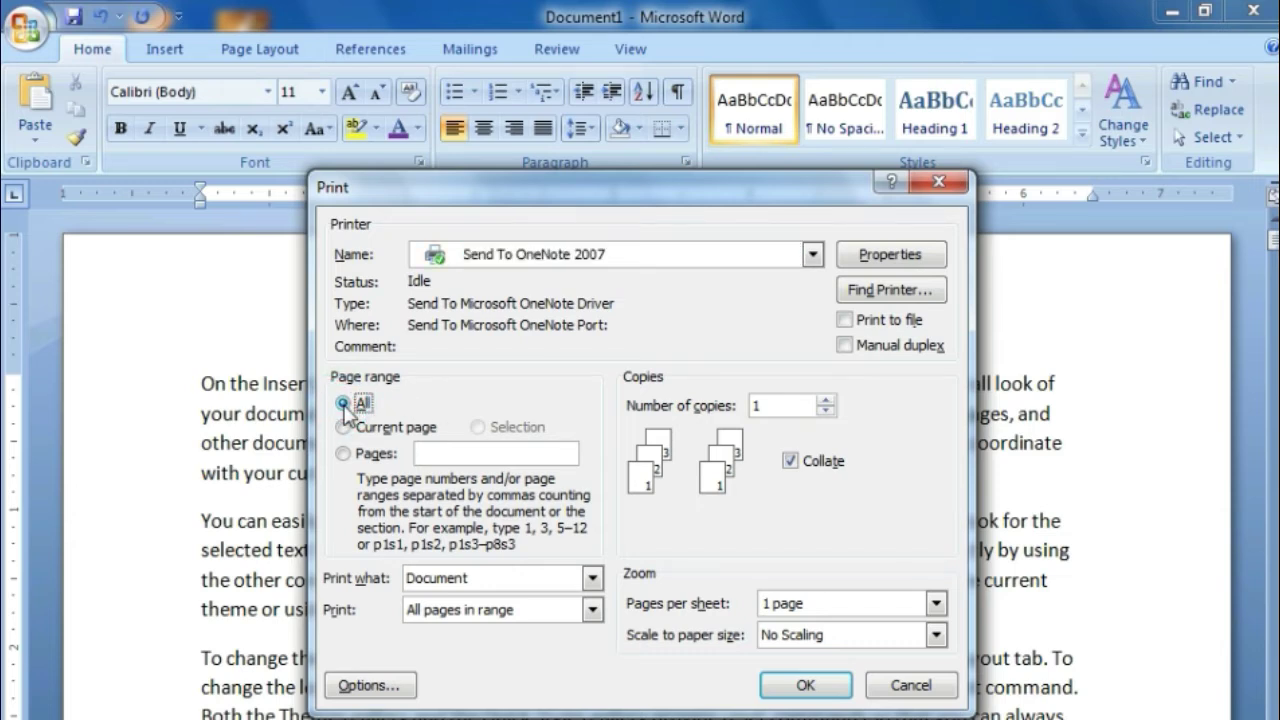
left_click(910, 688)
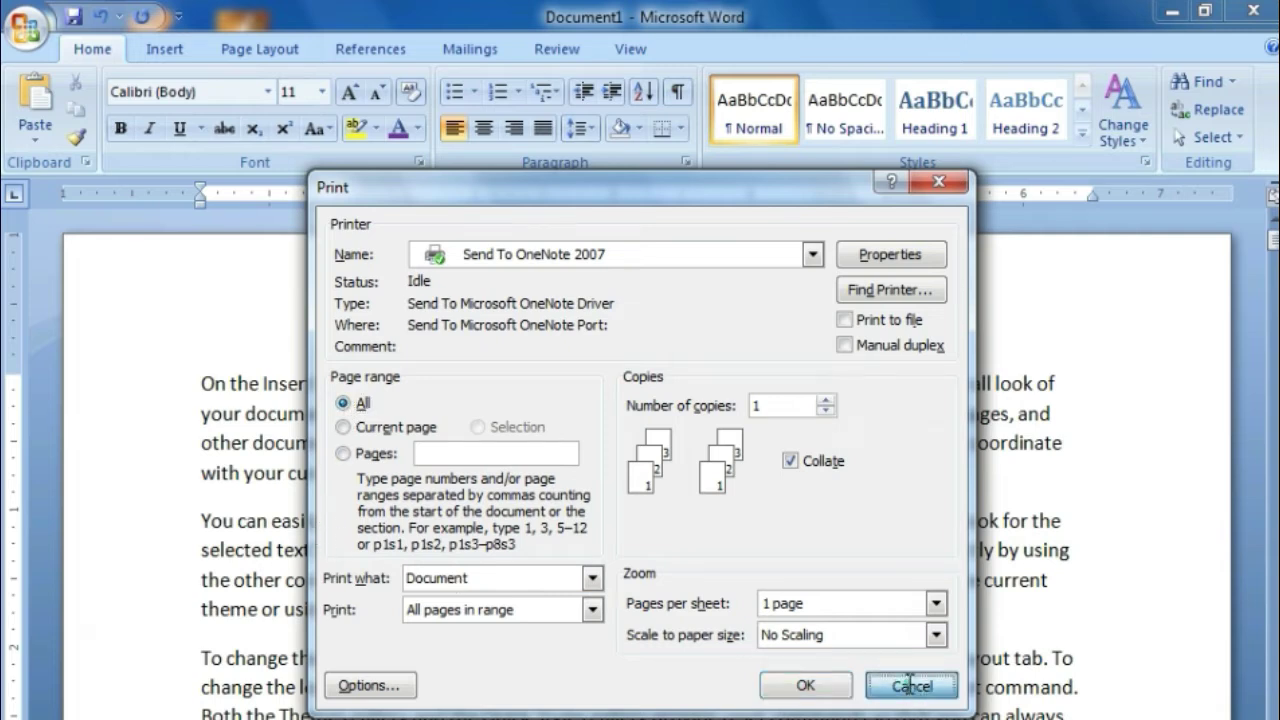
Step: Check the document's total page count and look through its first pages
left_click(530, 488)
scroll(409, 461, "down", 1)
scroll(586, 459, "up", 1)
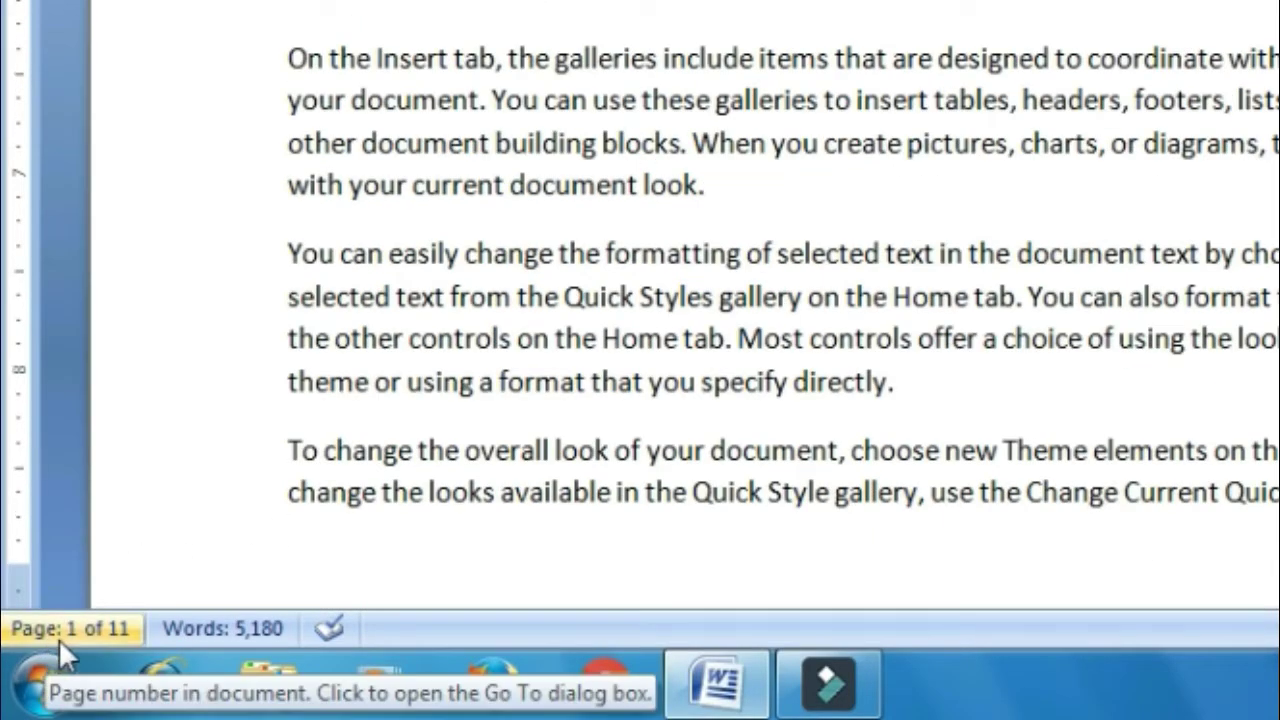
left_click(814, 180)
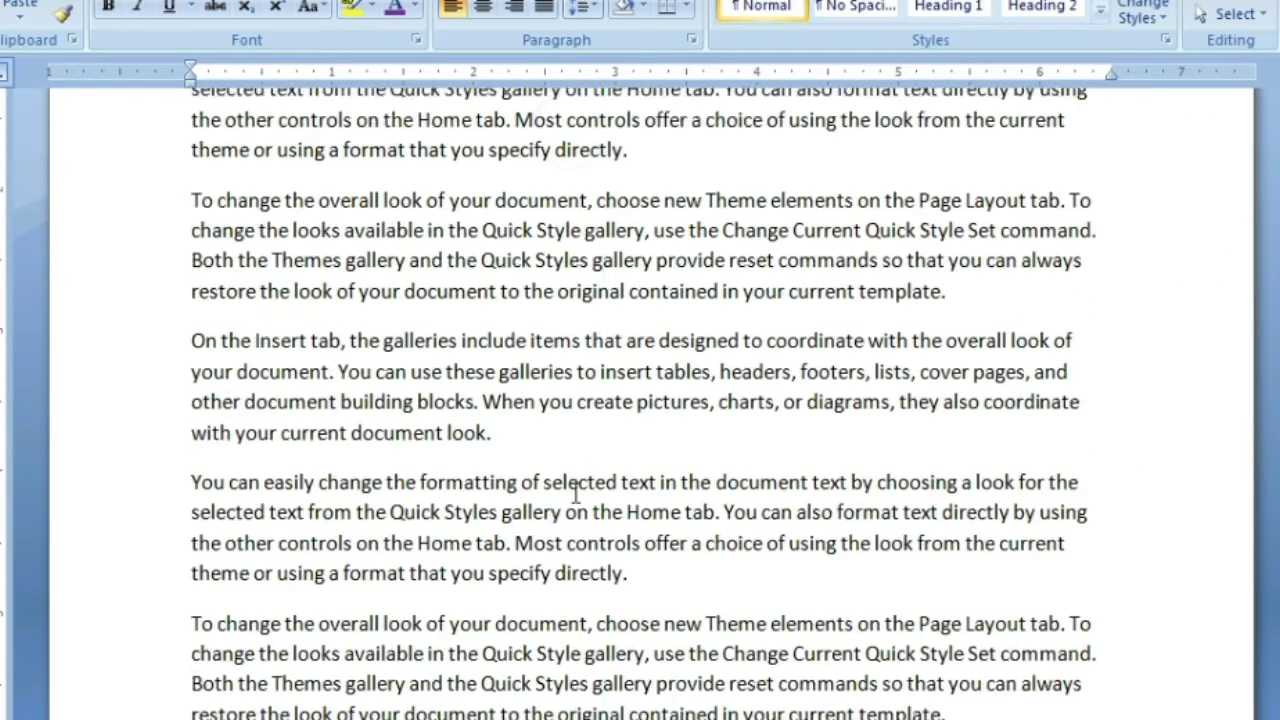
scroll(578, 497, "down", 1)
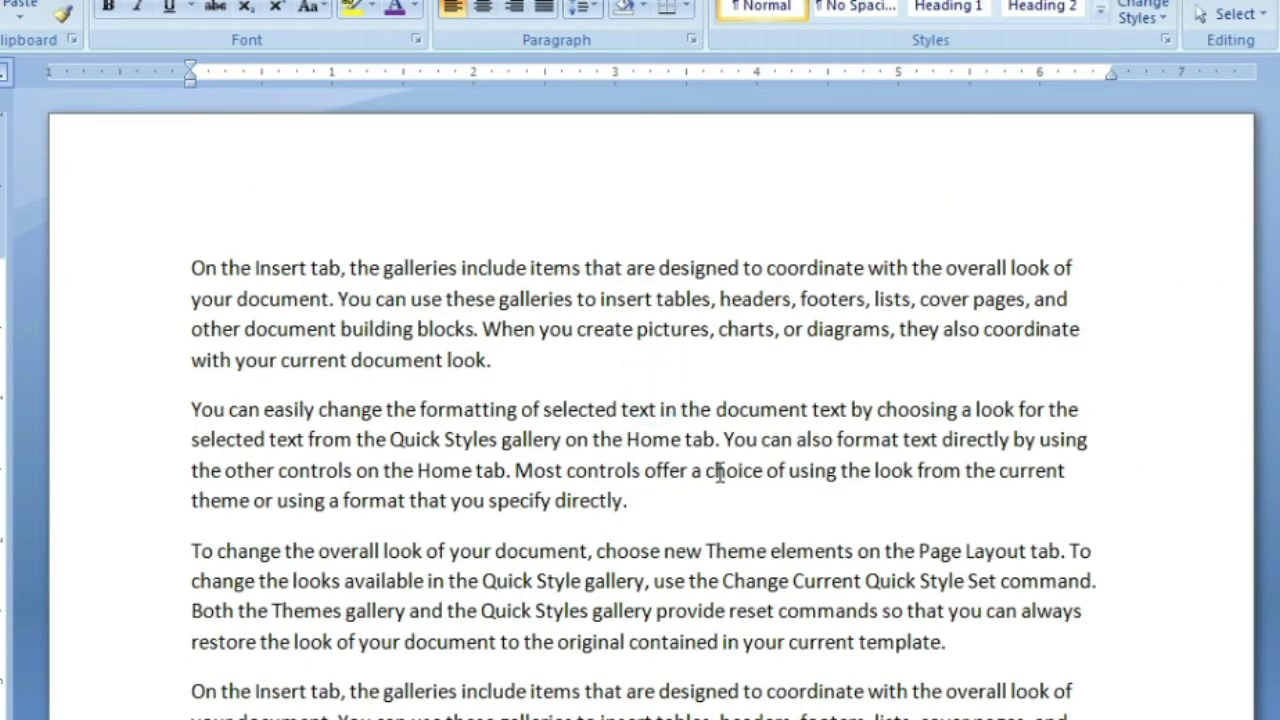
Step: Set up printing of all pages with one copy, switch the page range to the current page, and cancel the print setup
key("ctrl+p")
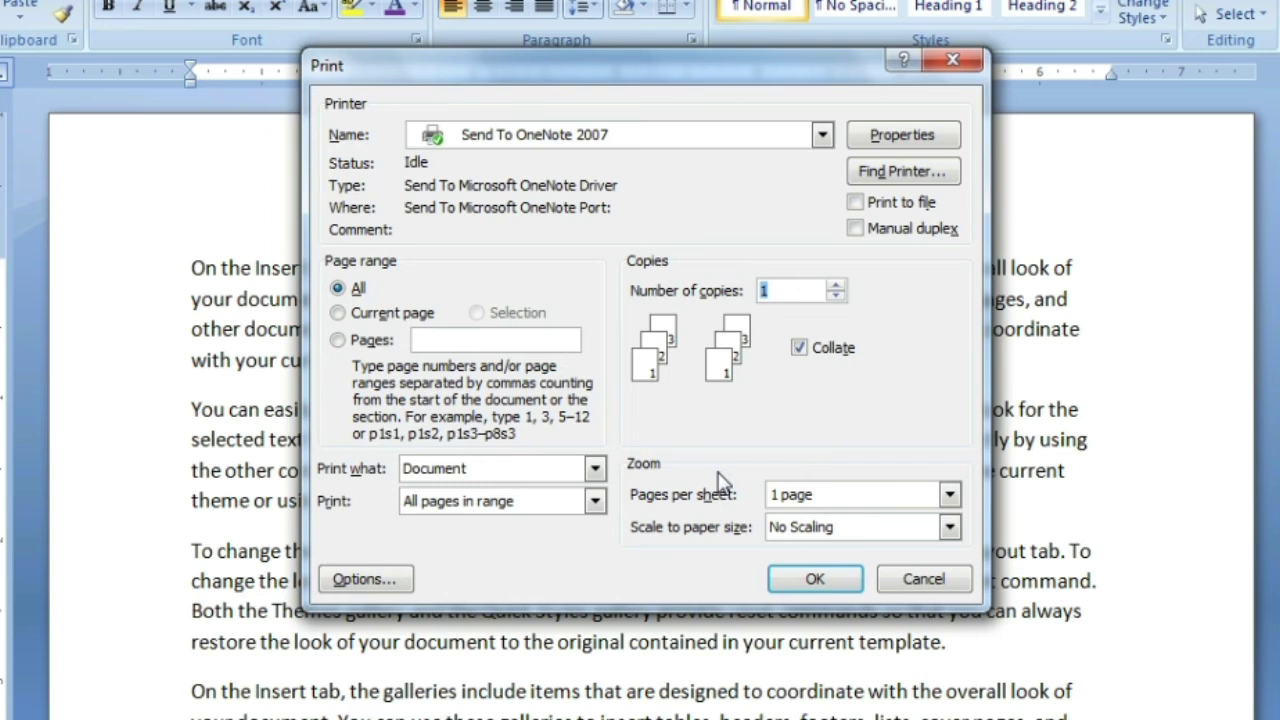
left_click(340, 289)
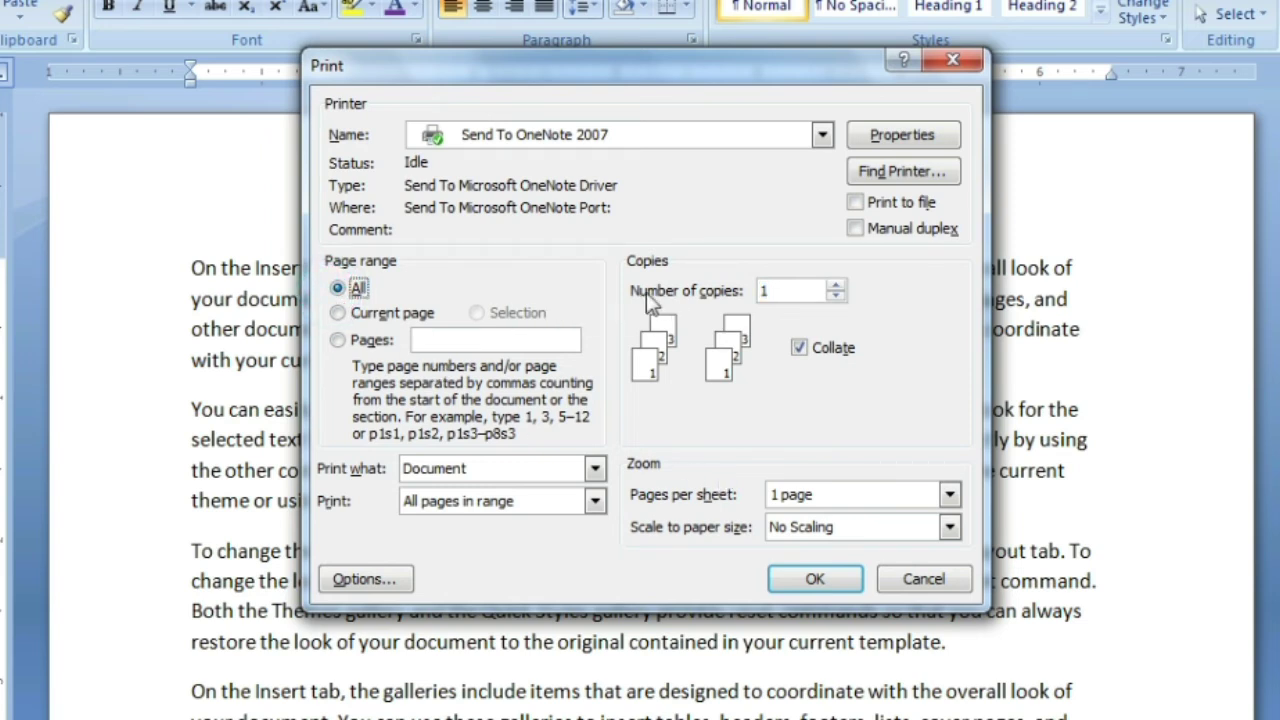
left_click(766, 289)
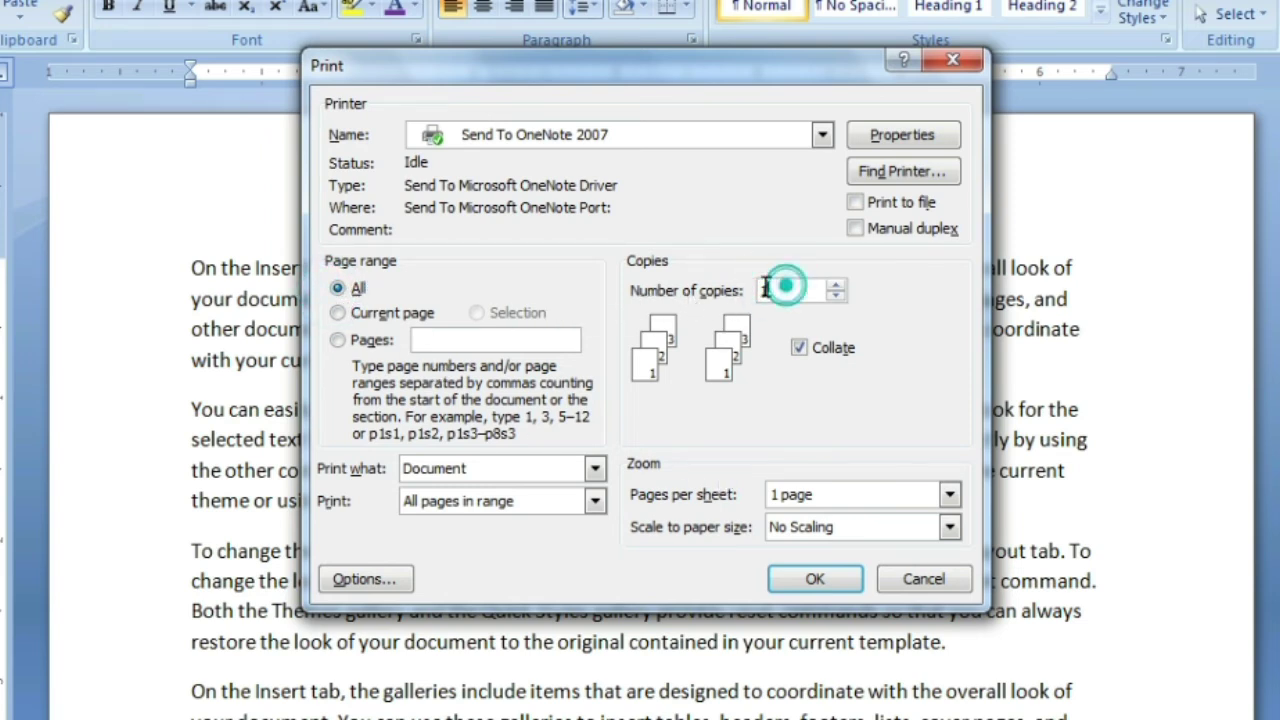
left_click(784, 291)
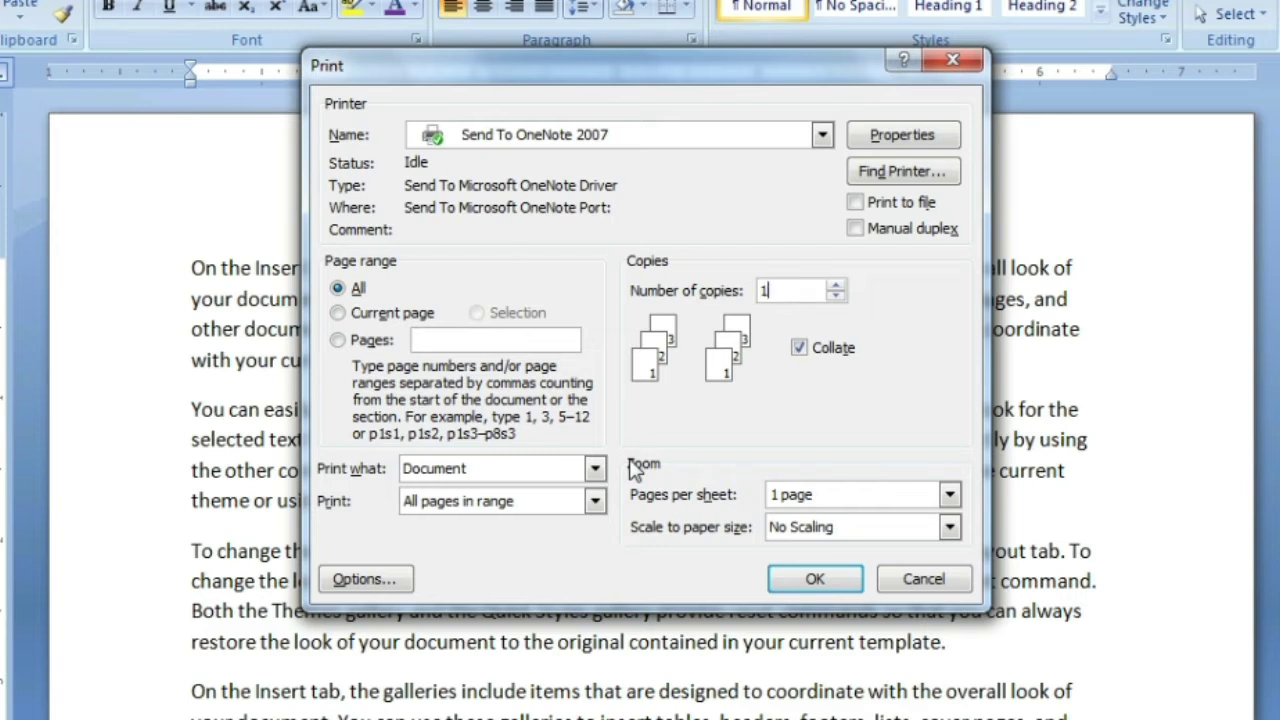
left_click(355, 314)
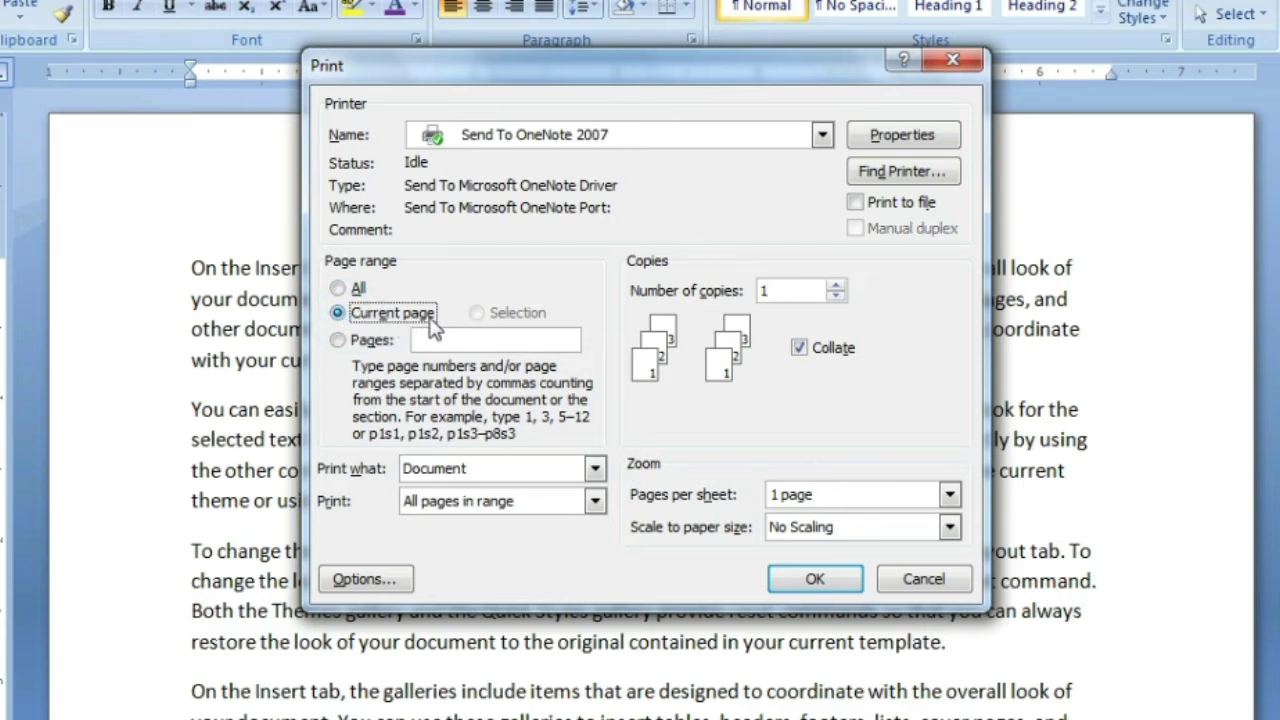
left_click(922, 580)
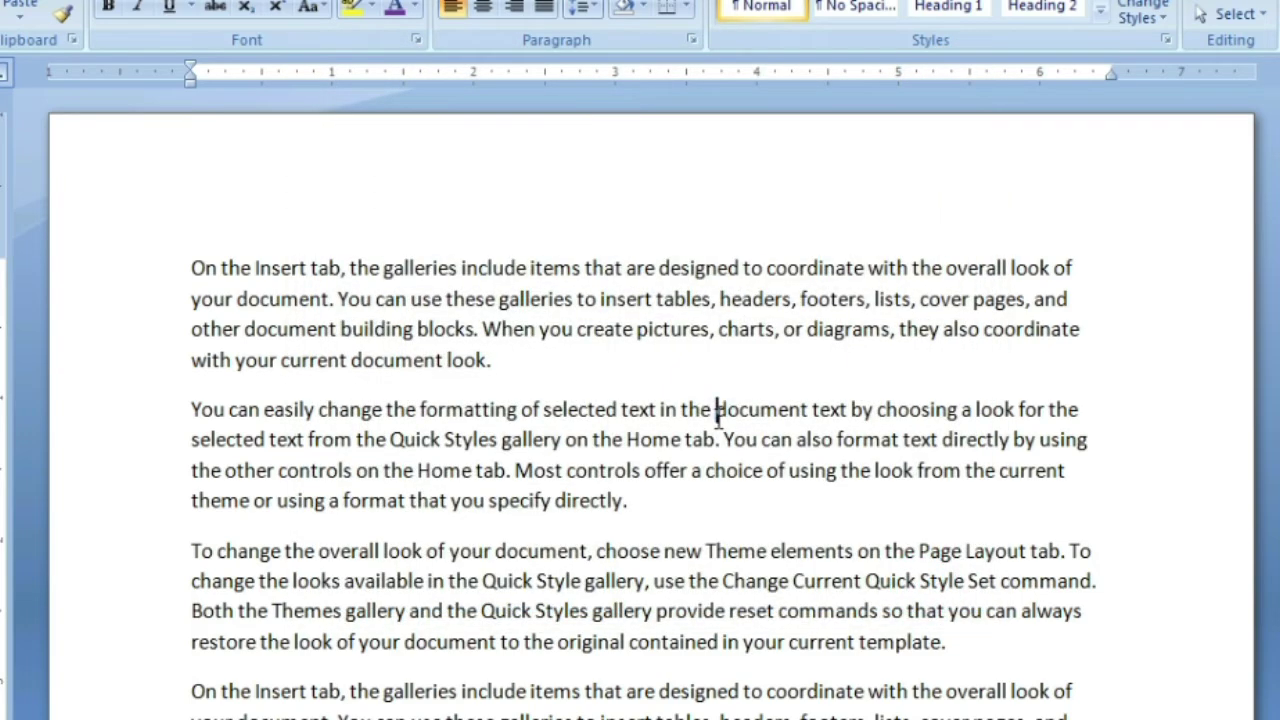
Step: Place the cursor on a page further down, set up printing 10 copies of the current page, and cancel the print setup
scroll(725, 460, "down", 15)
scroll(737, 503, "down", 15)
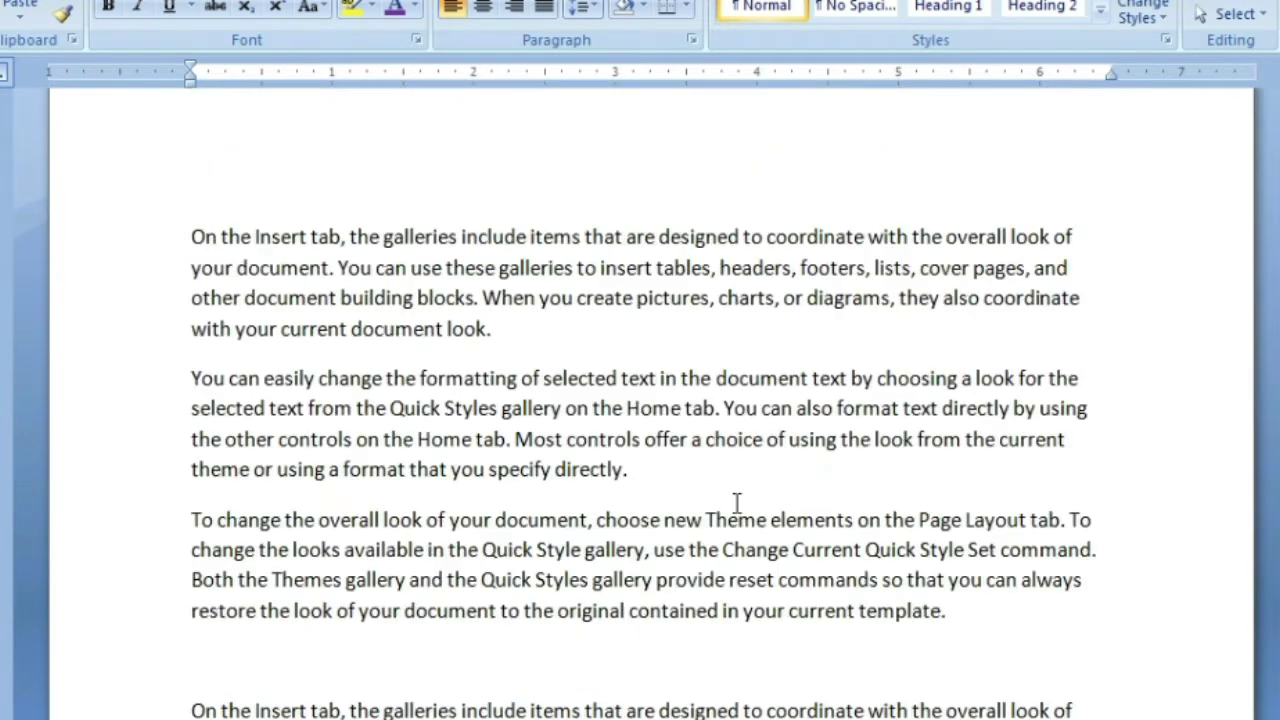
scroll(737, 503, "down", 1)
left_click(692, 386)
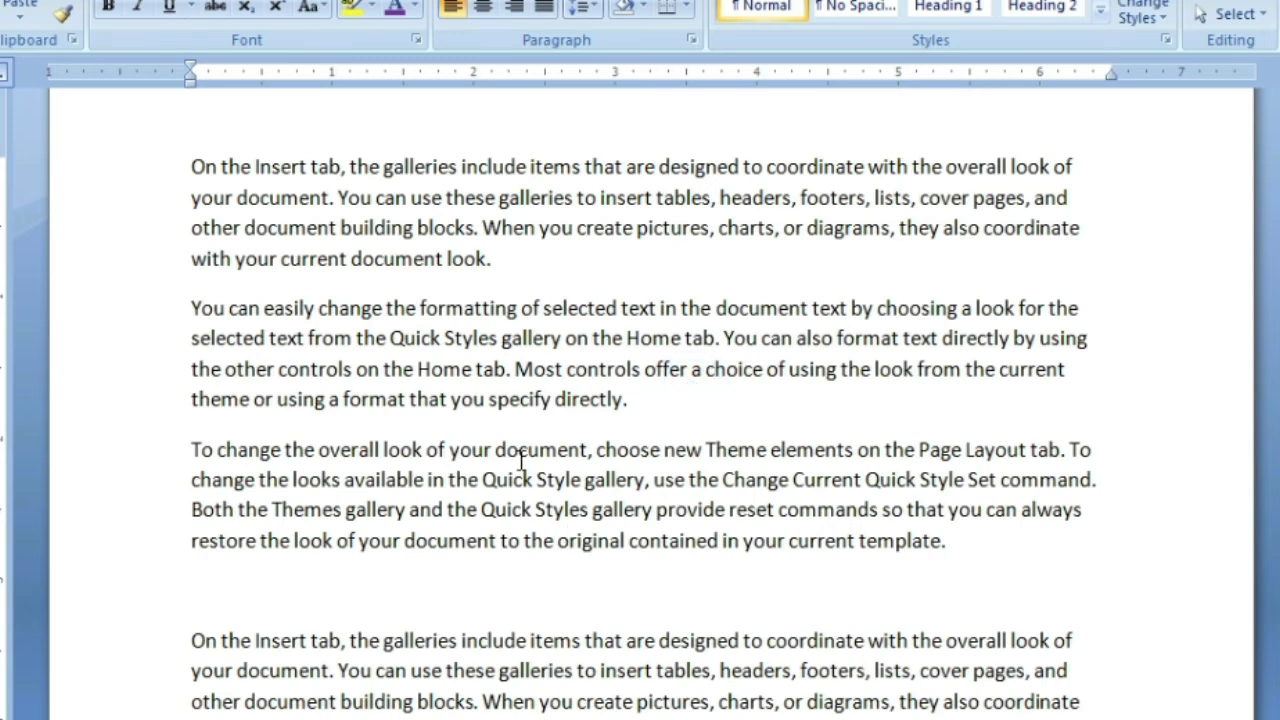
key("ctrl+p")
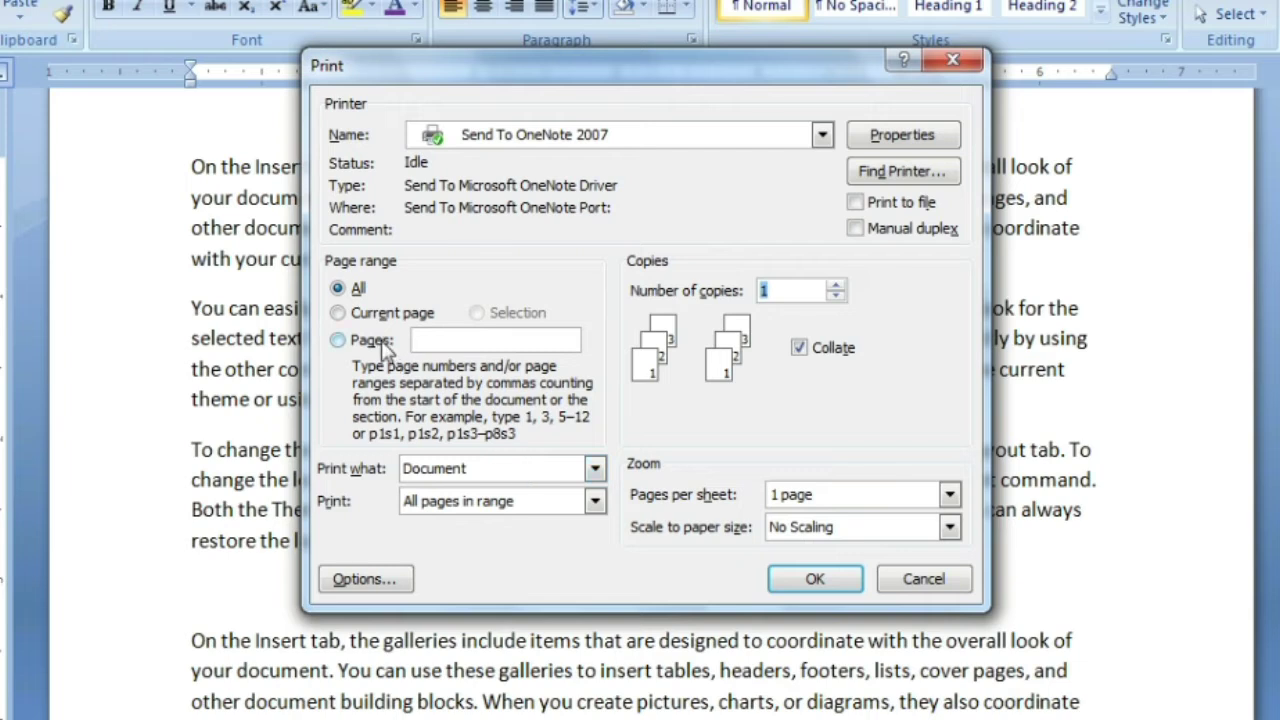
left_click(360, 314)
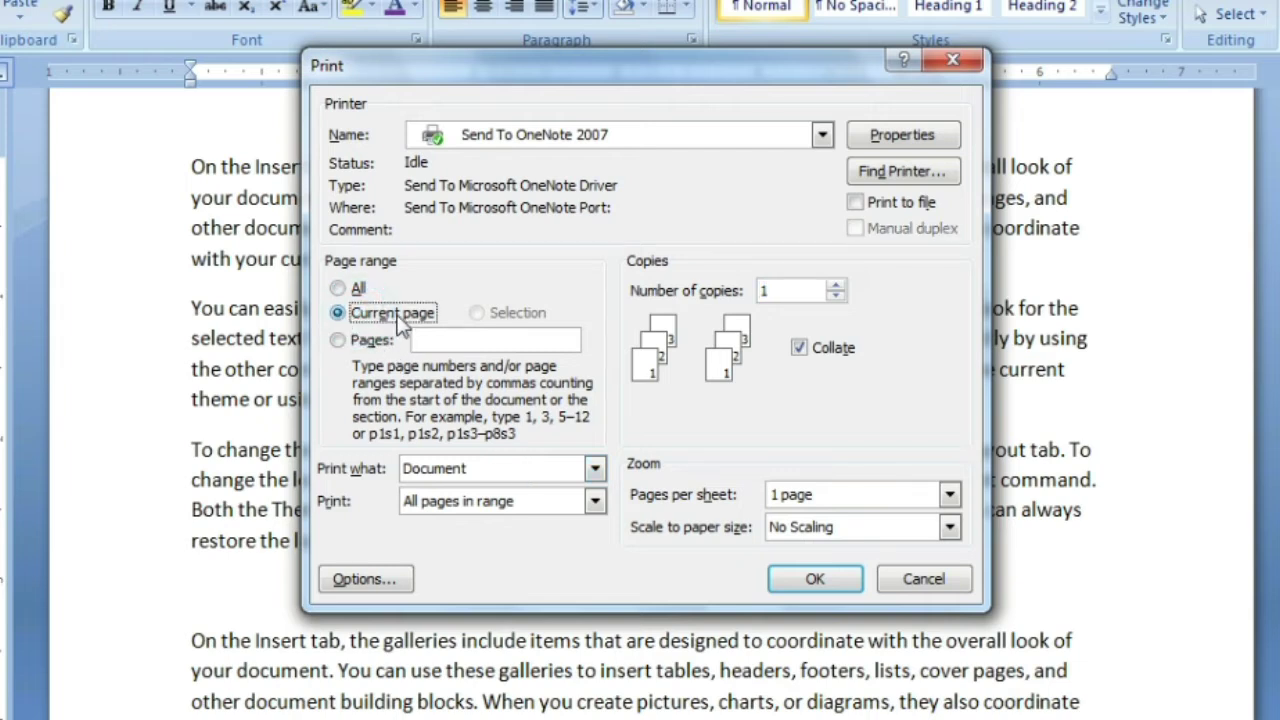
left_click(762, 290)
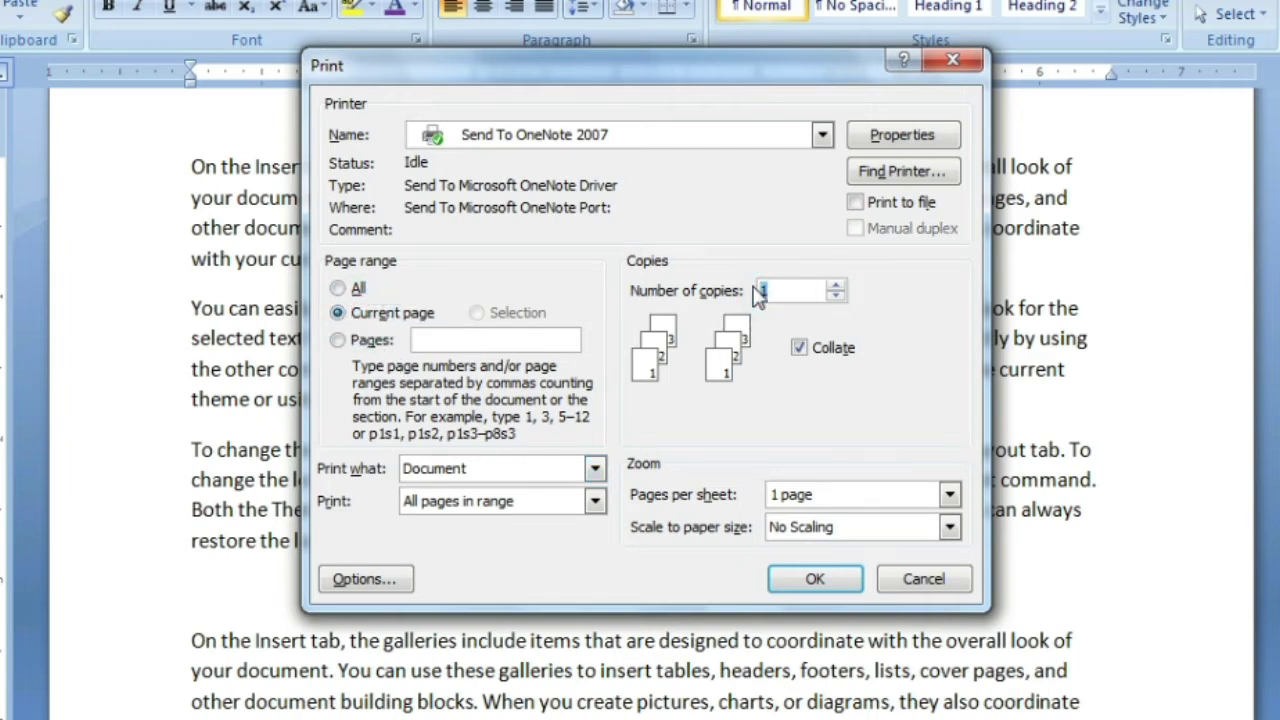
type("10")
left_click(906, 586)
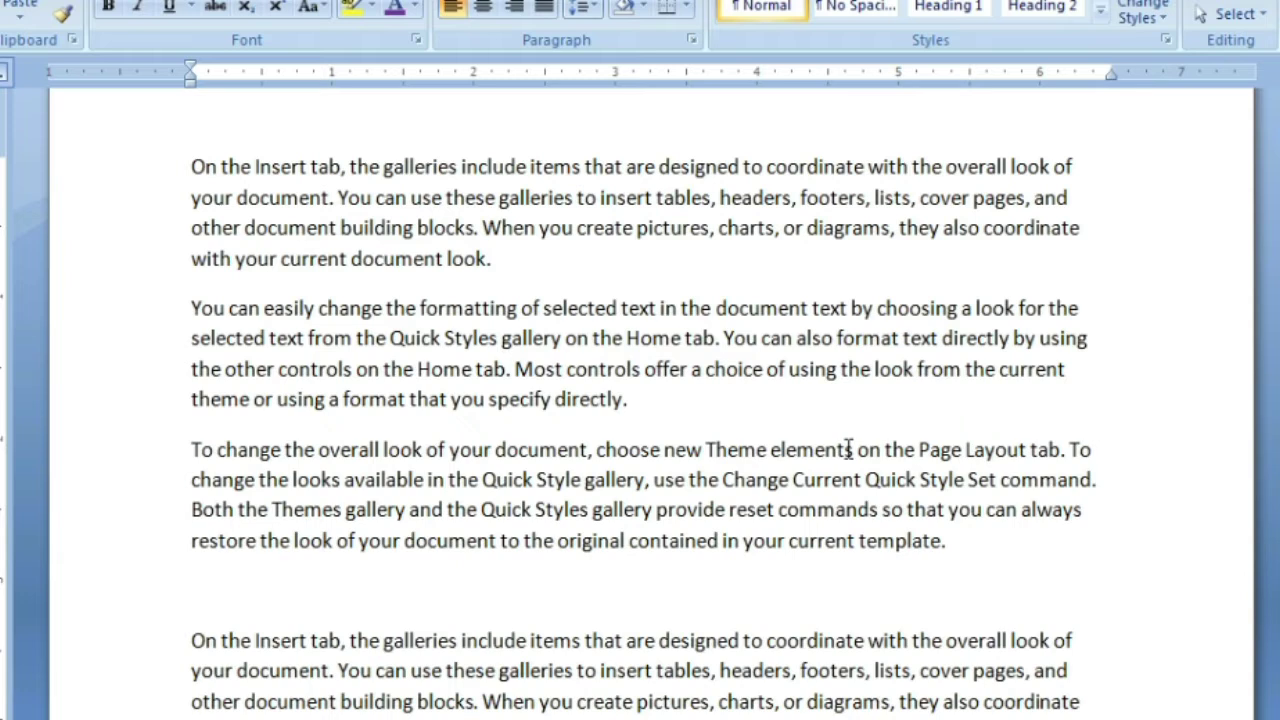
Step: Set the print range to the individual pages 1,5,9
key("ctrl+p")
left_click(337, 340)
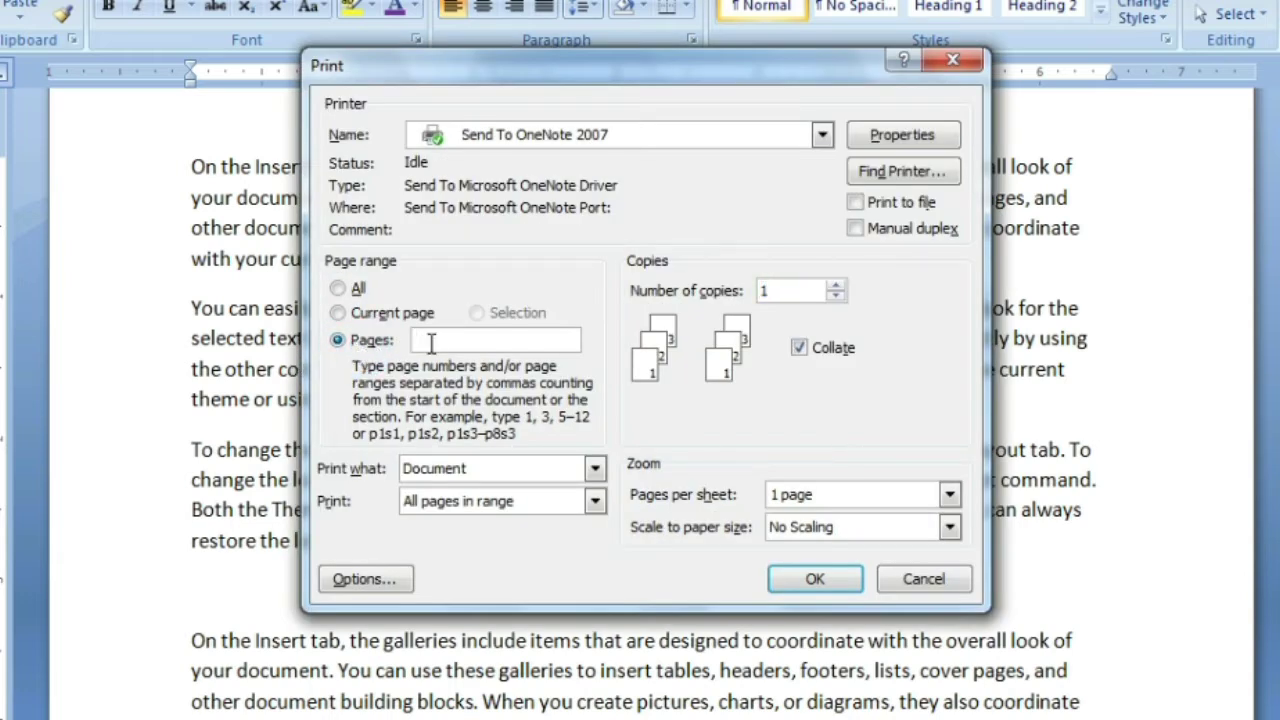
type("1,5,9")
double_click(805, 290)
Step: Replace the specified print pages with the continuous range 2-6
left_click_drag(540, 342, 397, 350)
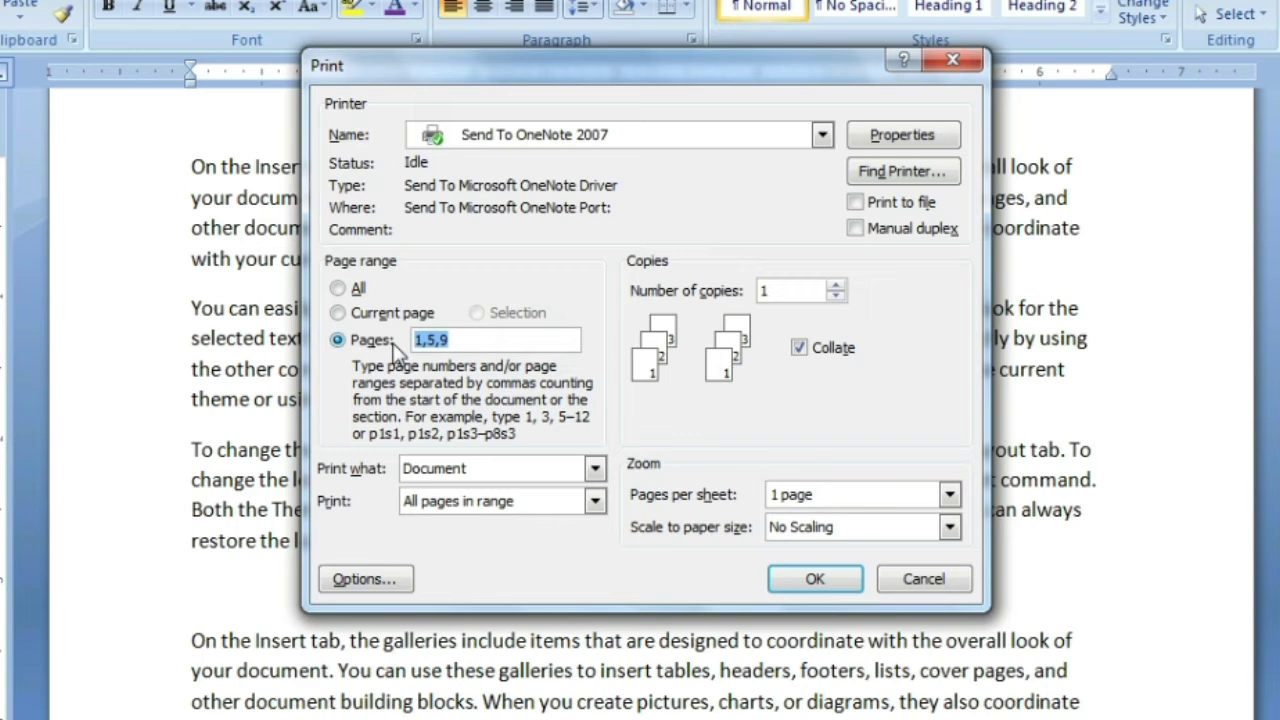
key("BackSpace")
type("2-")
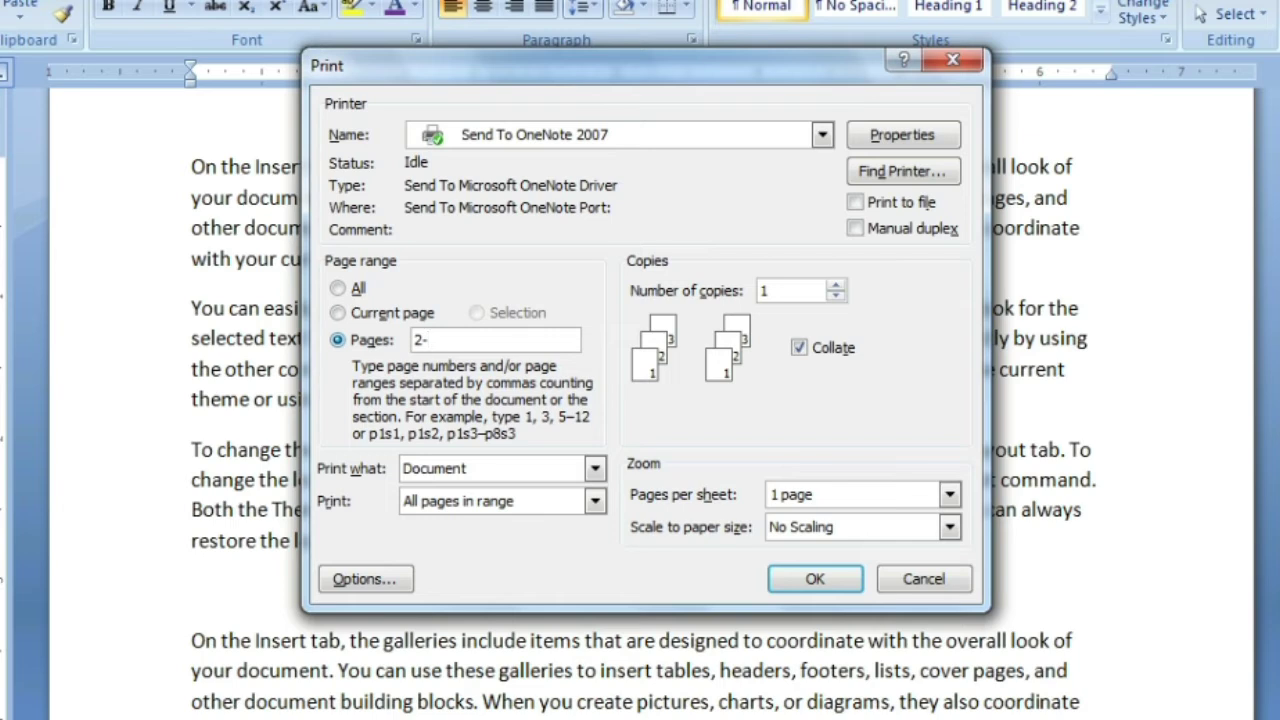
type("6")
left_click_drag(803, 290, 766, 290)
Step: Go through the page range options and set the range to all pages
left_click(338, 288)
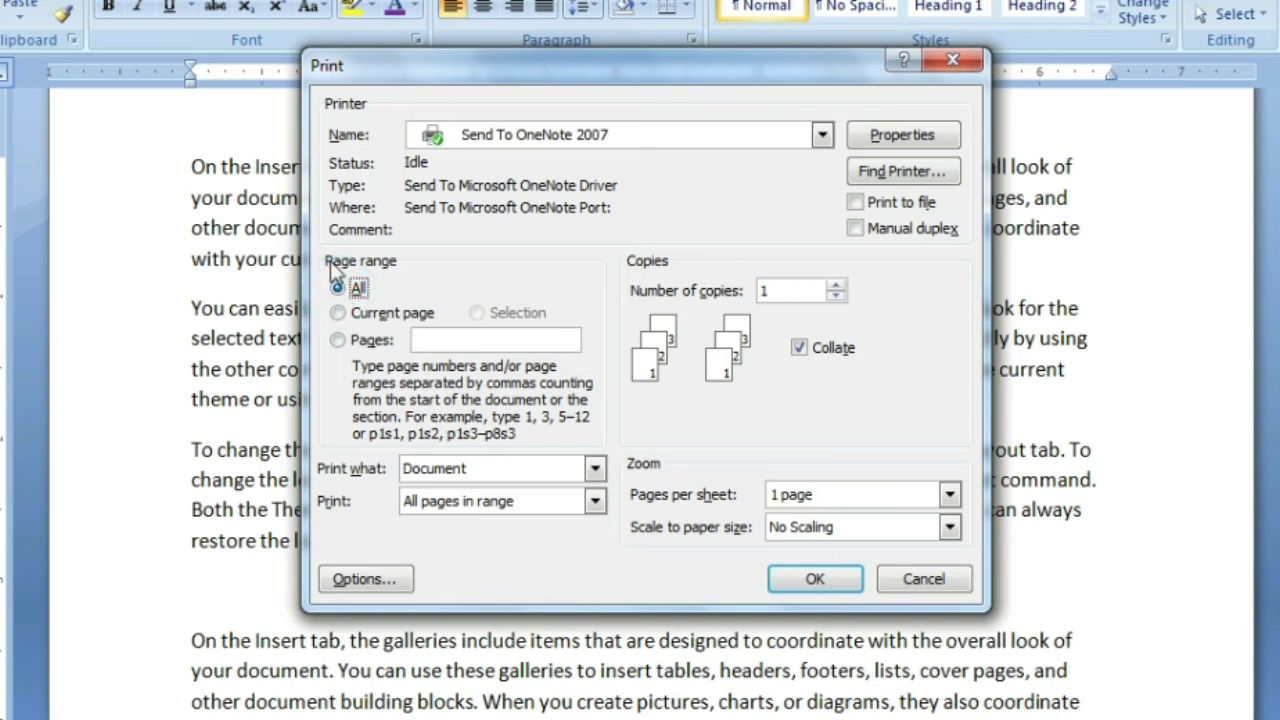
left_click(340, 313)
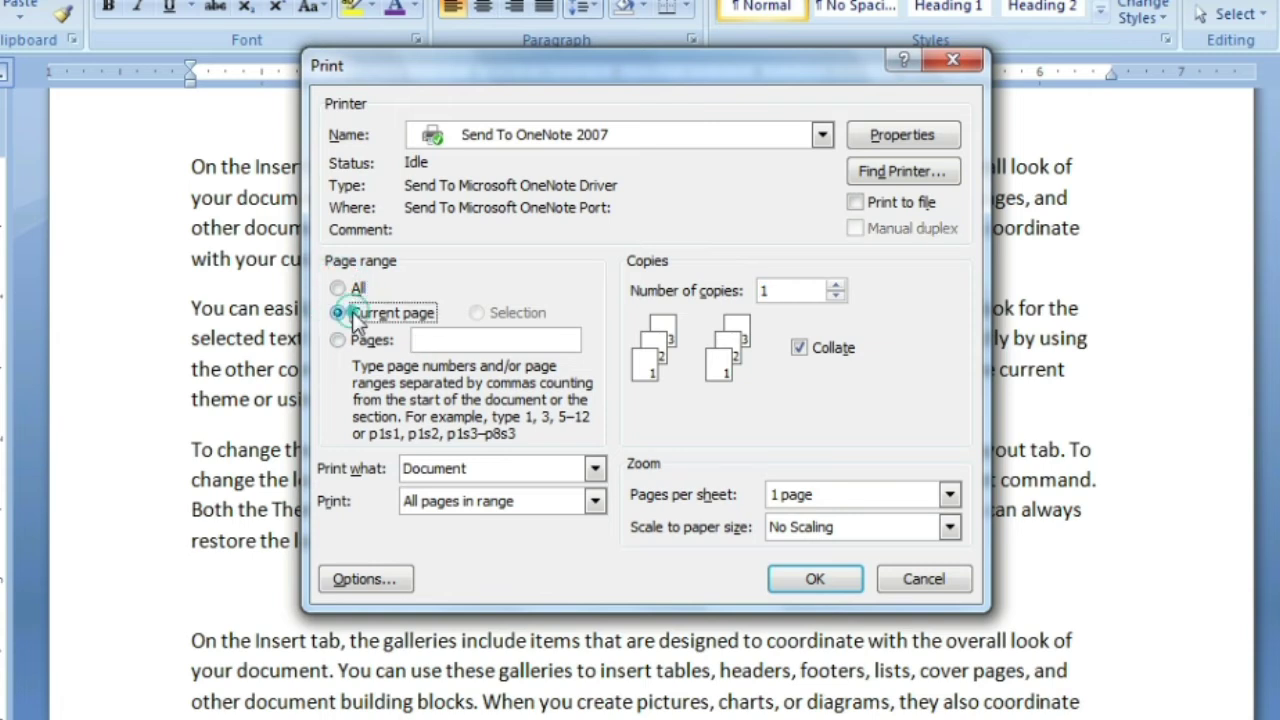
left_click(338, 341)
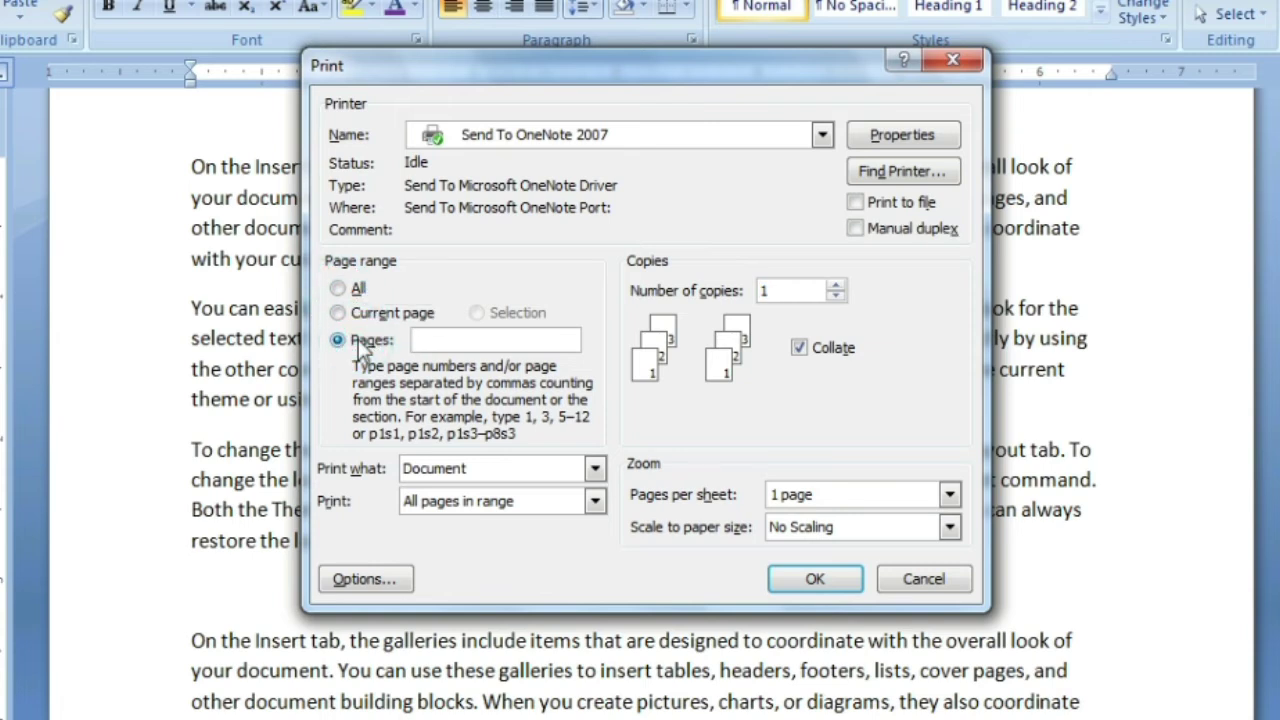
left_click(338, 289)
Step: Examine the choices for what content to print and for printing all, odd or even pages
left_click(462, 468)
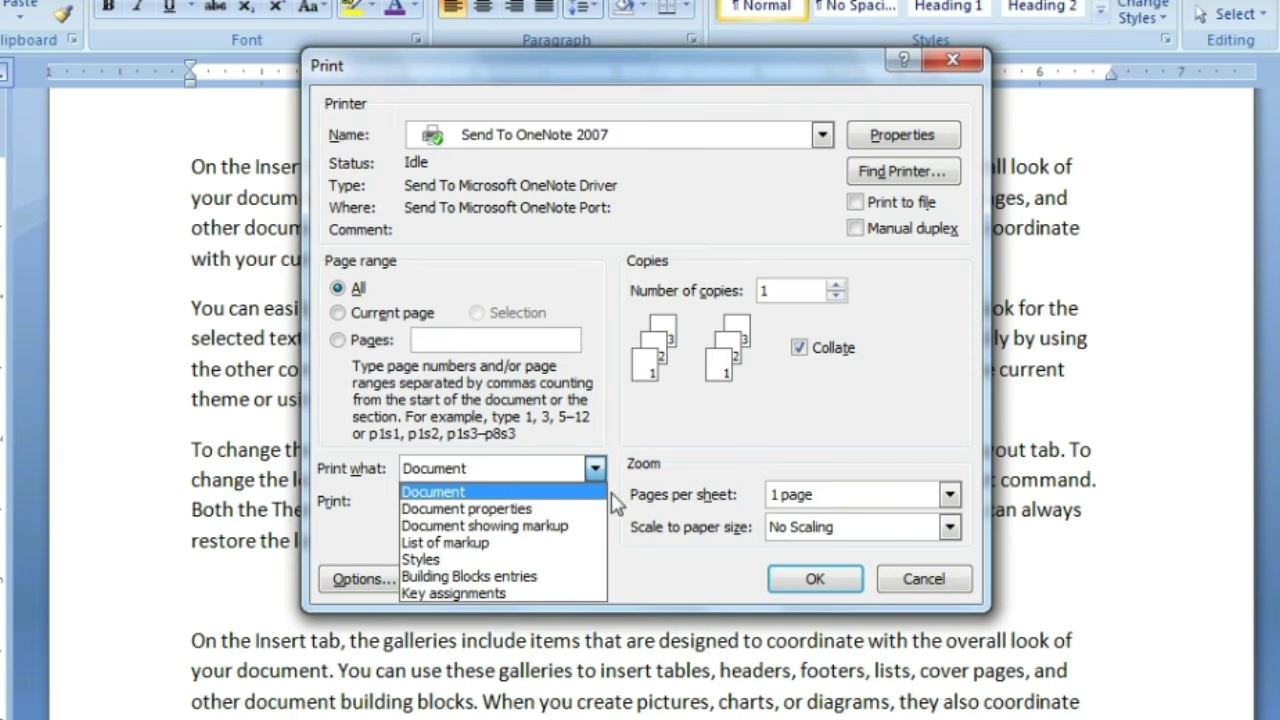
left_click(651, 505)
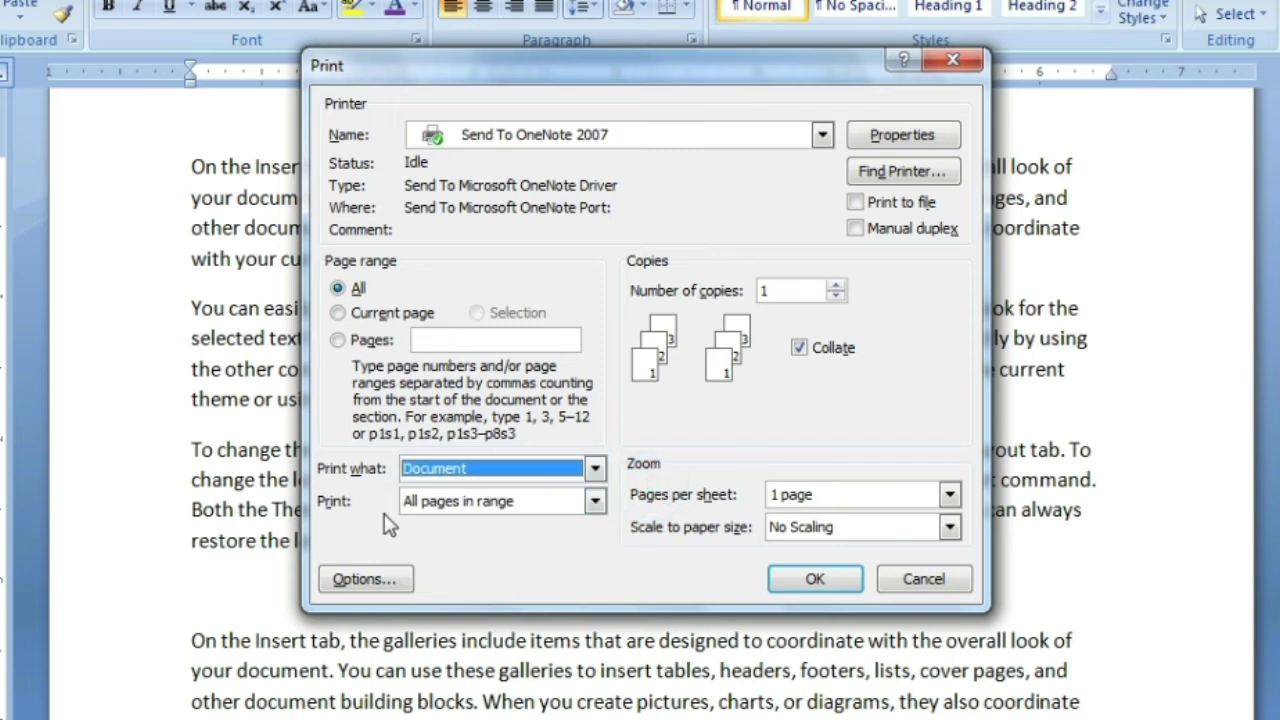
left_click(430, 502)
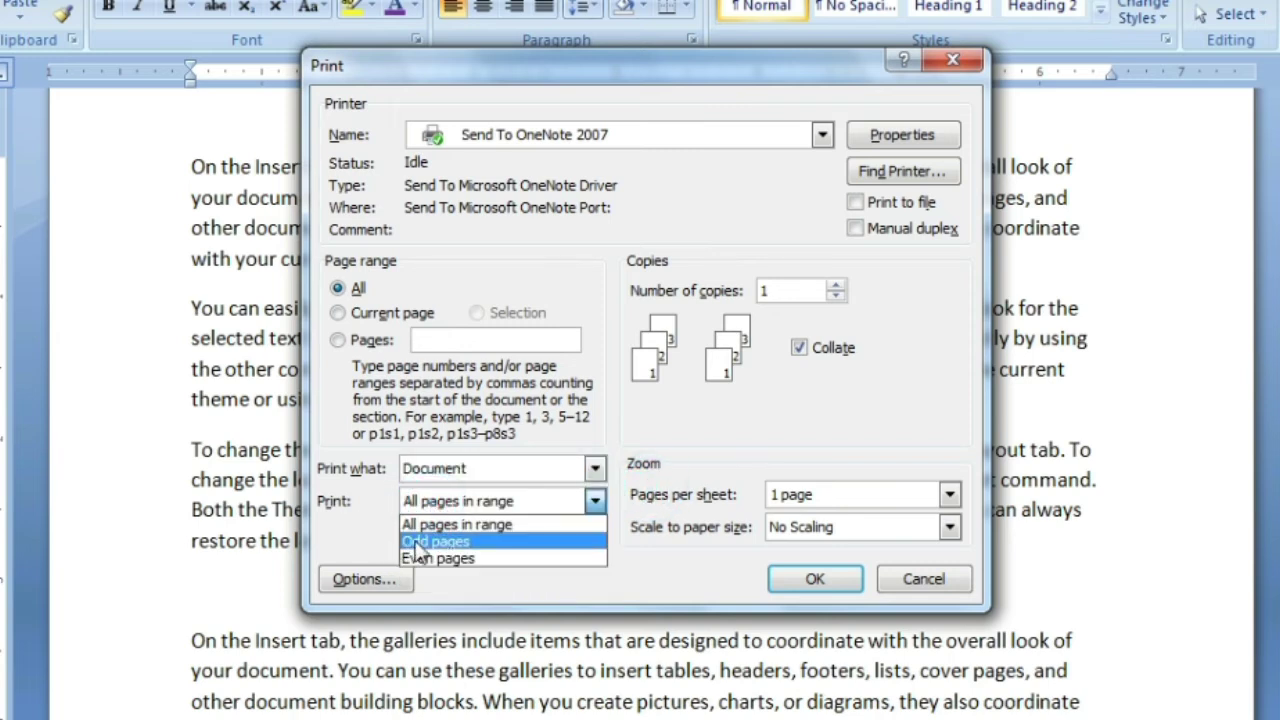
left_click(646, 546)
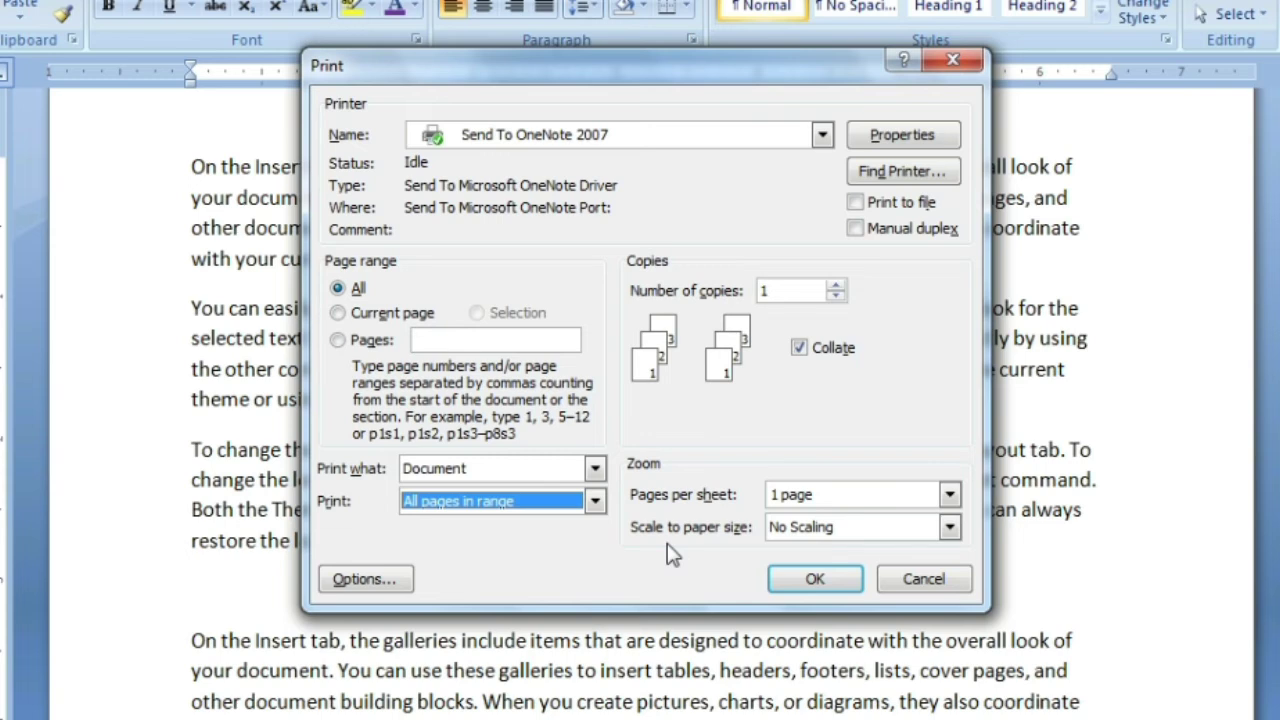
left_click(548, 506)
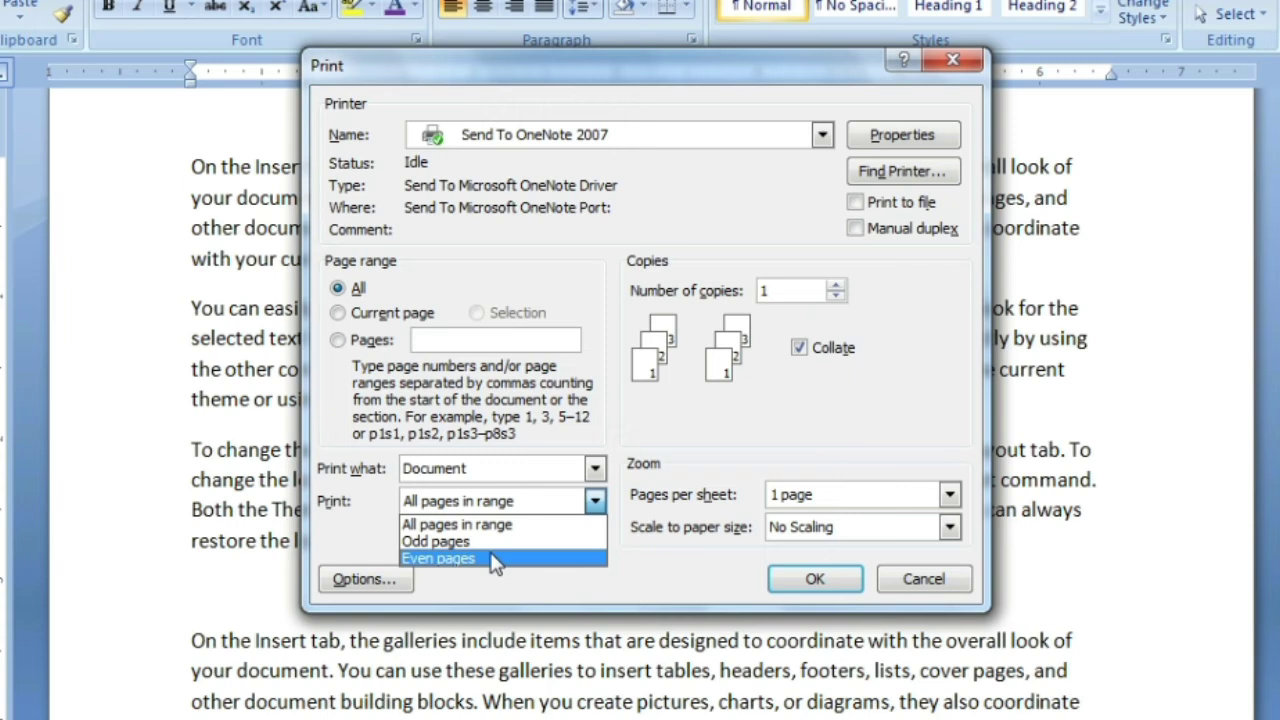
left_click(655, 534)
Step: Examine the pages-per-sheet choices and the paper sizes available for scaling the printout
left_click(768, 495)
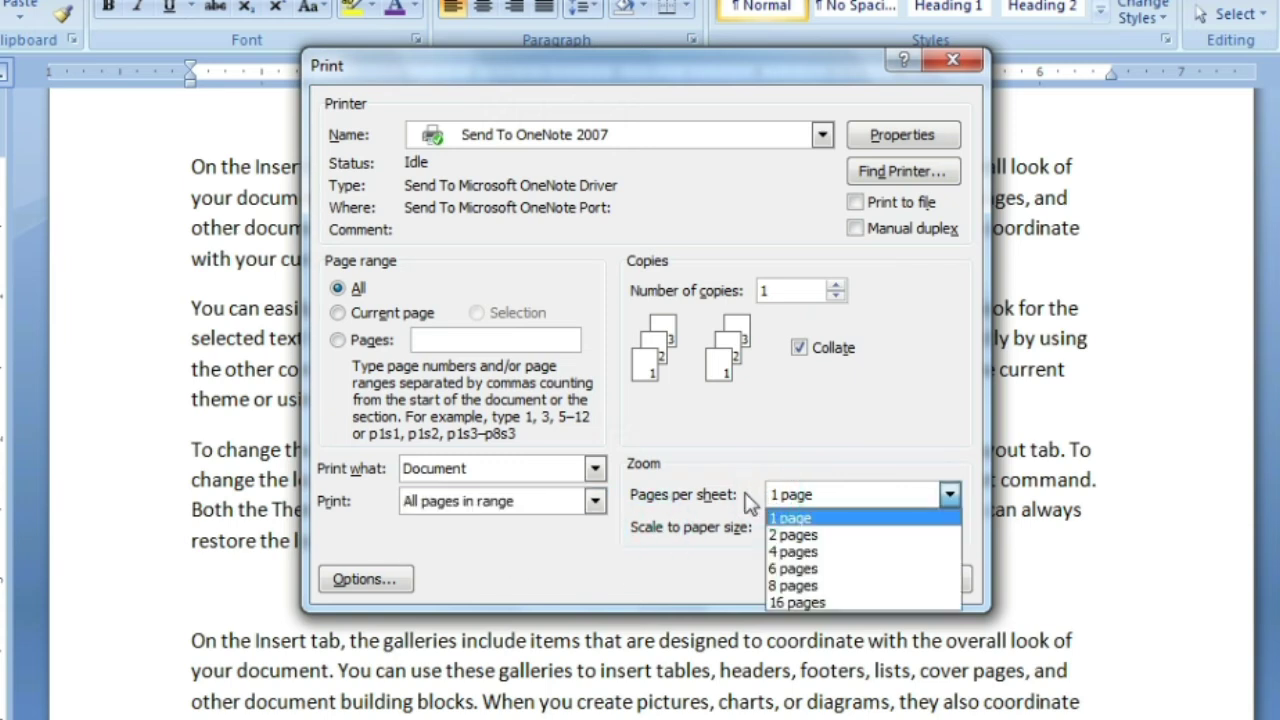
left_click(692, 497)
left_click(780, 527)
left_click(692, 506)
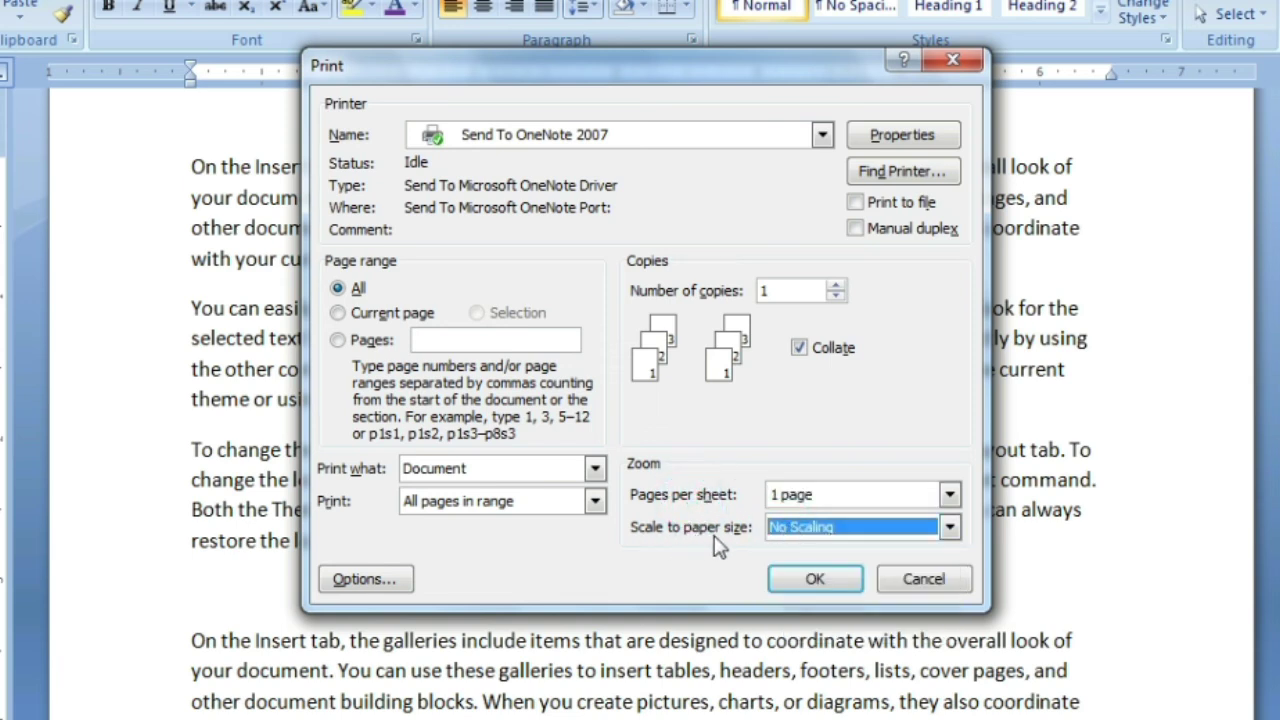
left_click(795, 527)
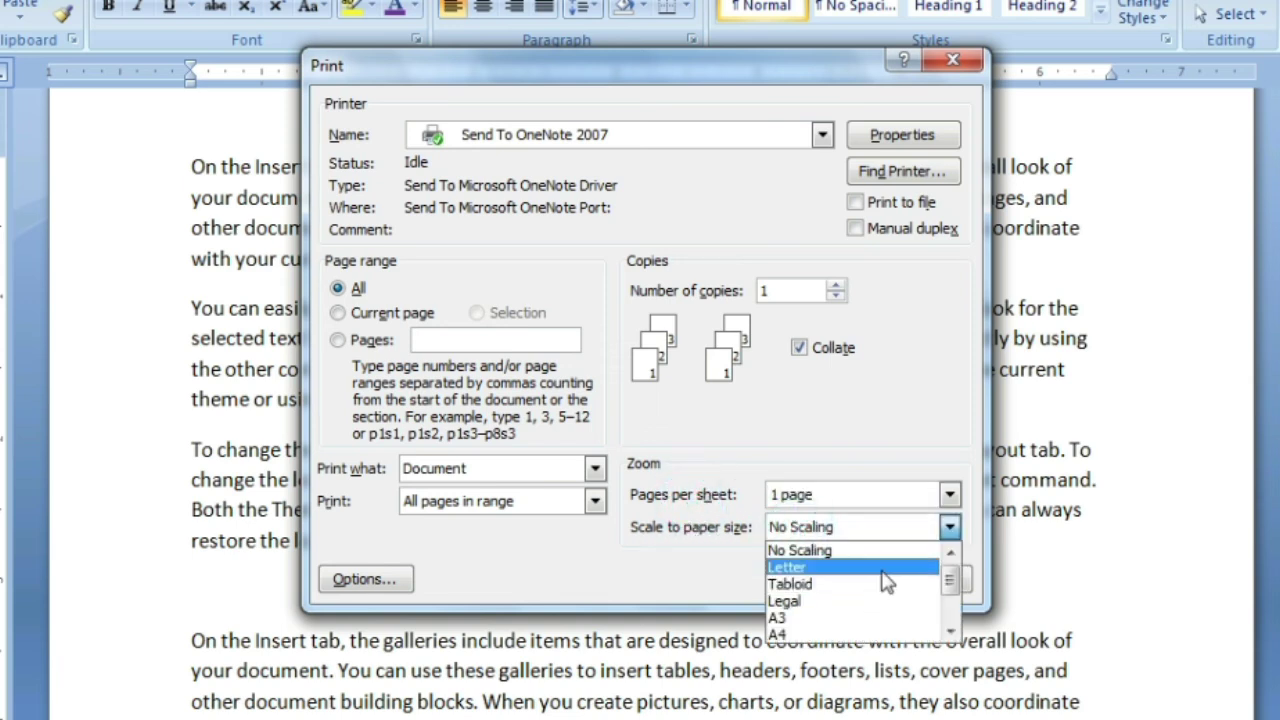
left_click(722, 440)
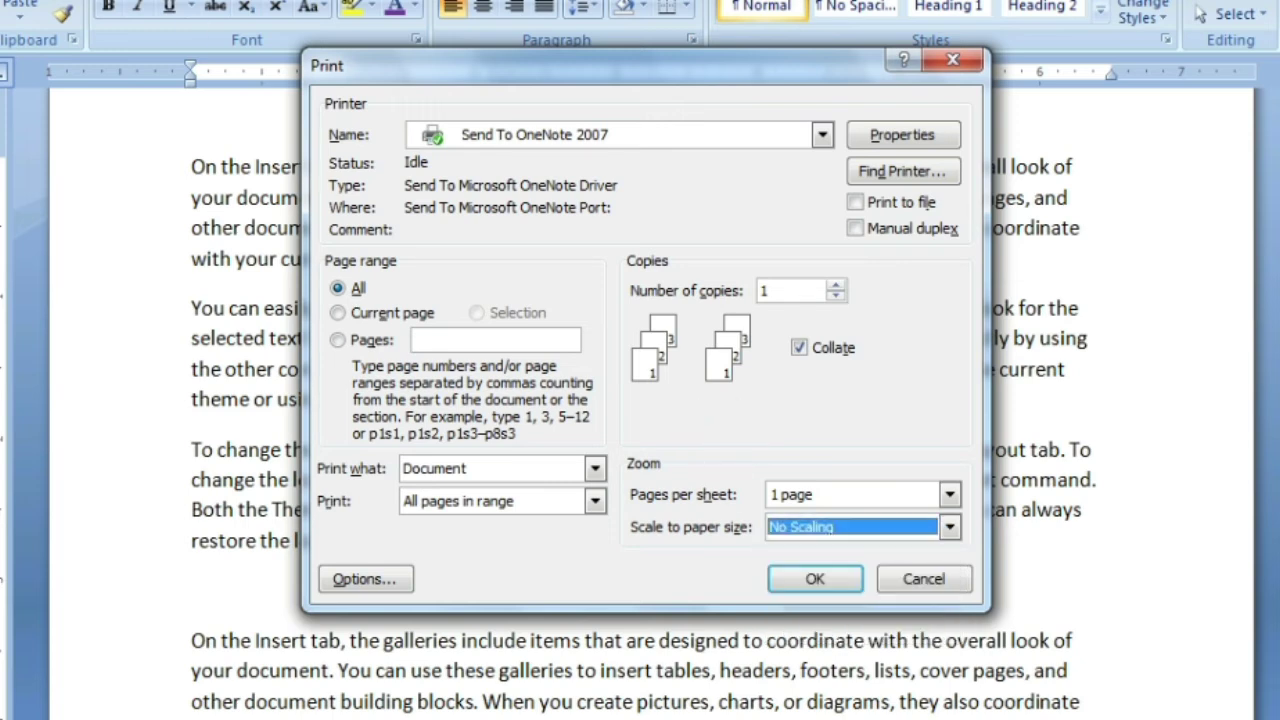
left_click(798, 527)
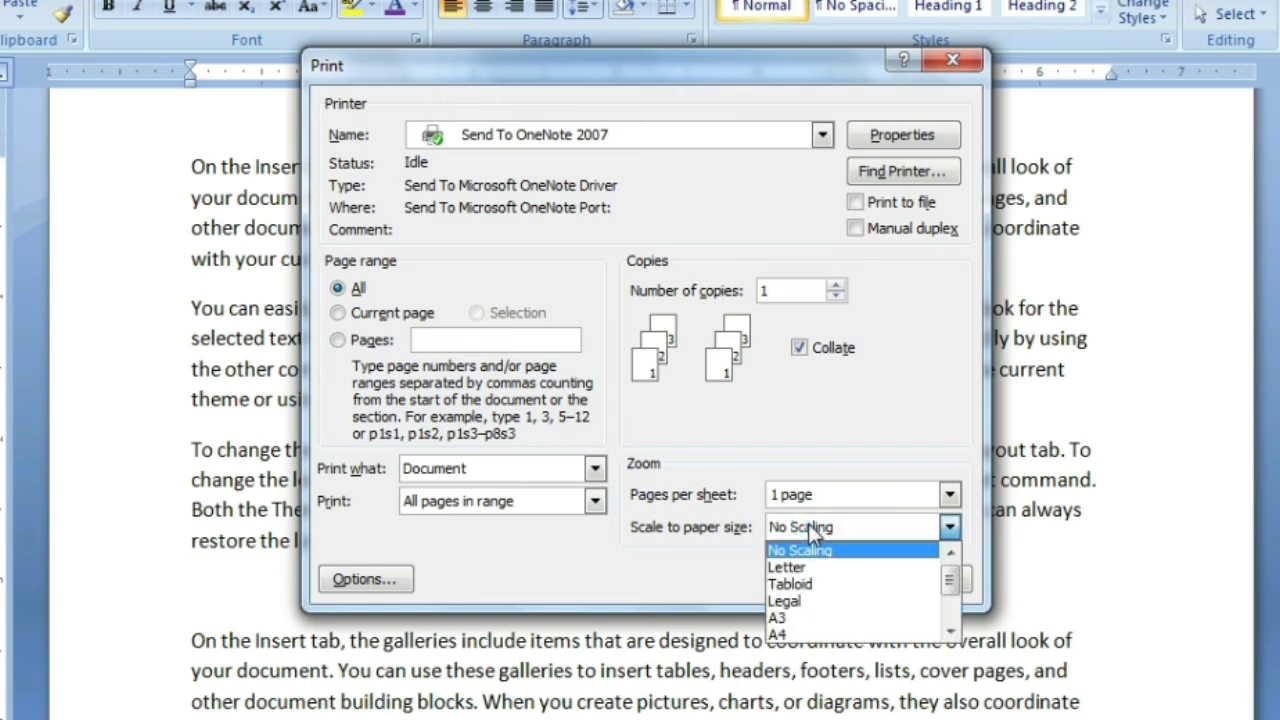
left_click(669, 484)
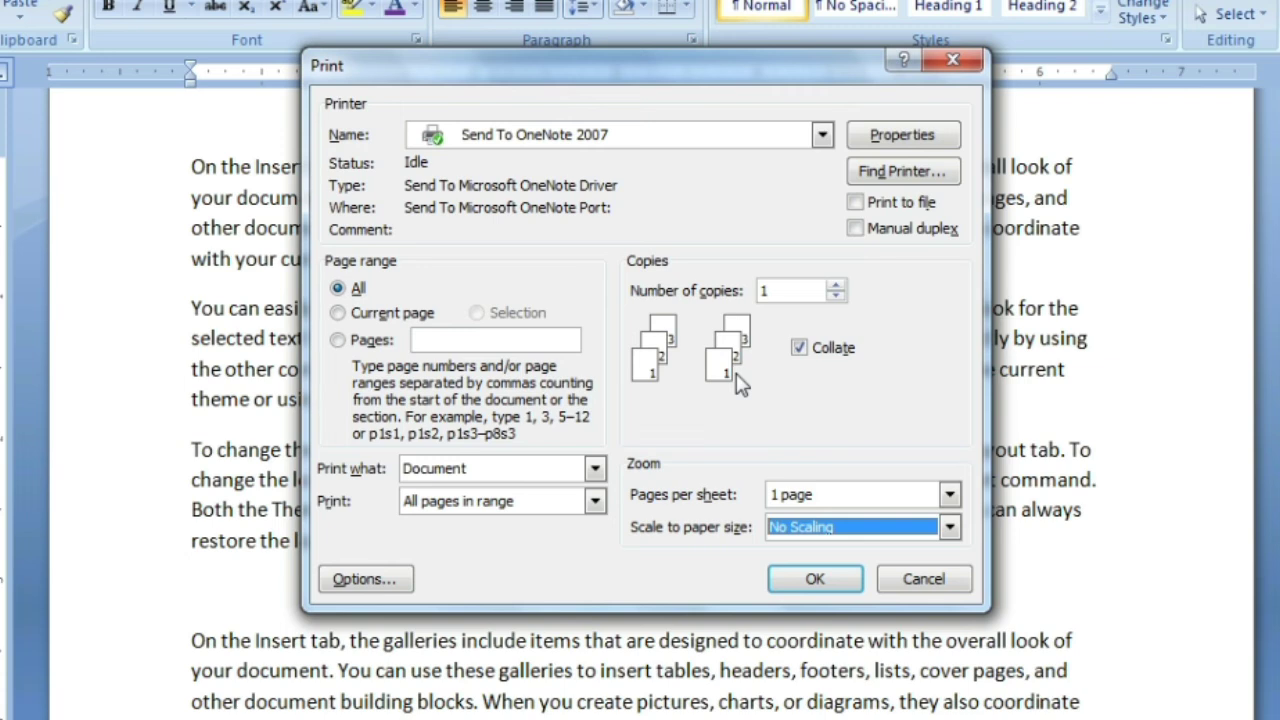
left_click(810, 527)
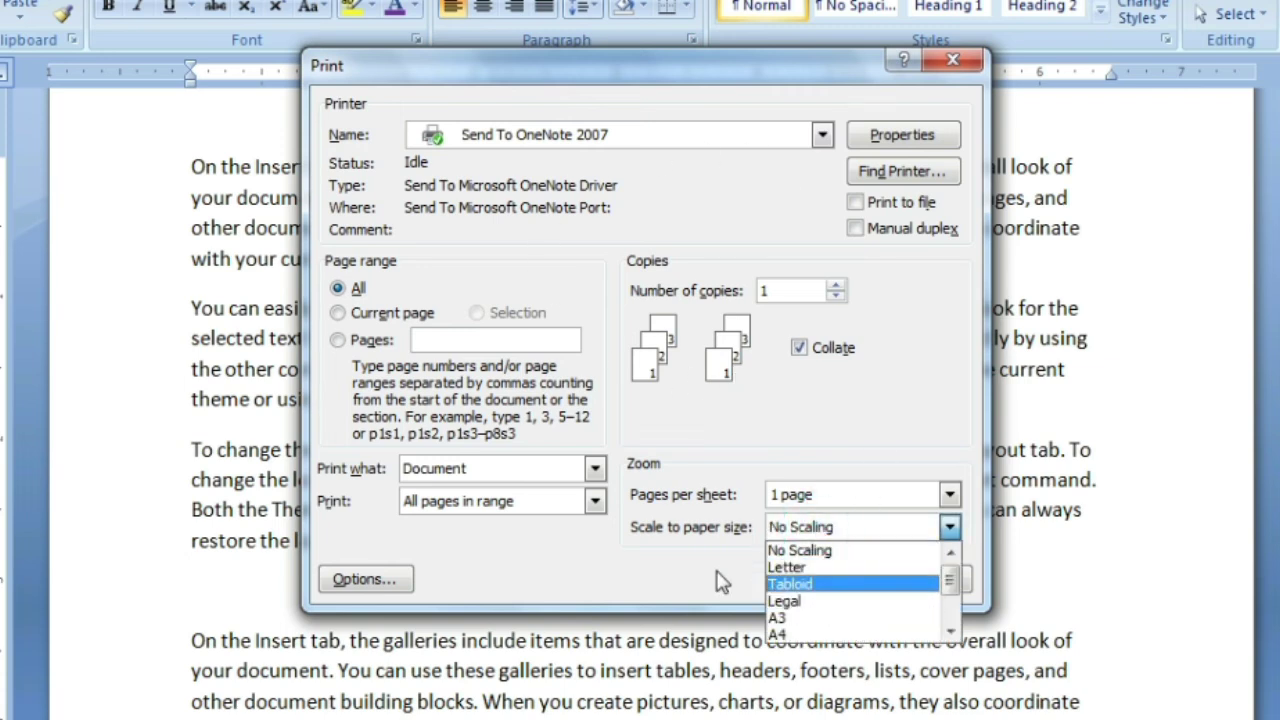
left_click(593, 560)
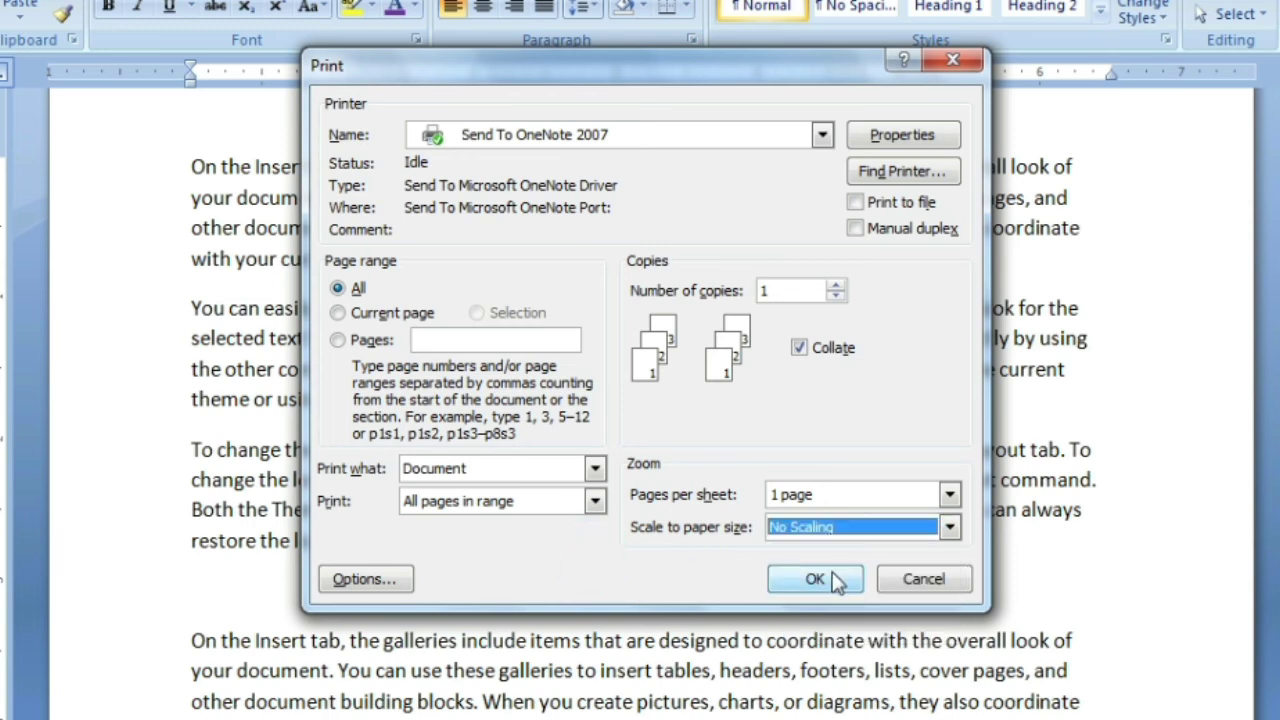
Step: Open the properties of the Send To OneNote 2007 printer and look through its available page sizes
left_click(910, 146)
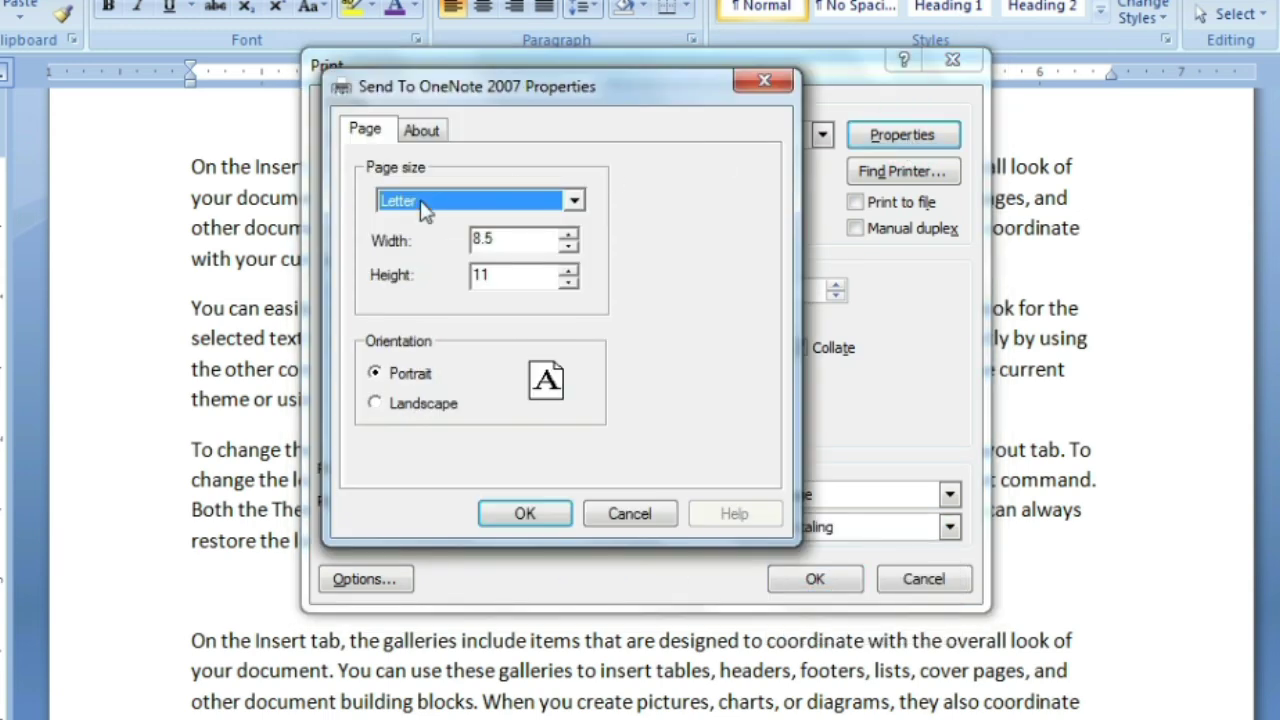
left_click(412, 203)
scroll(480, 245, "up", 2)
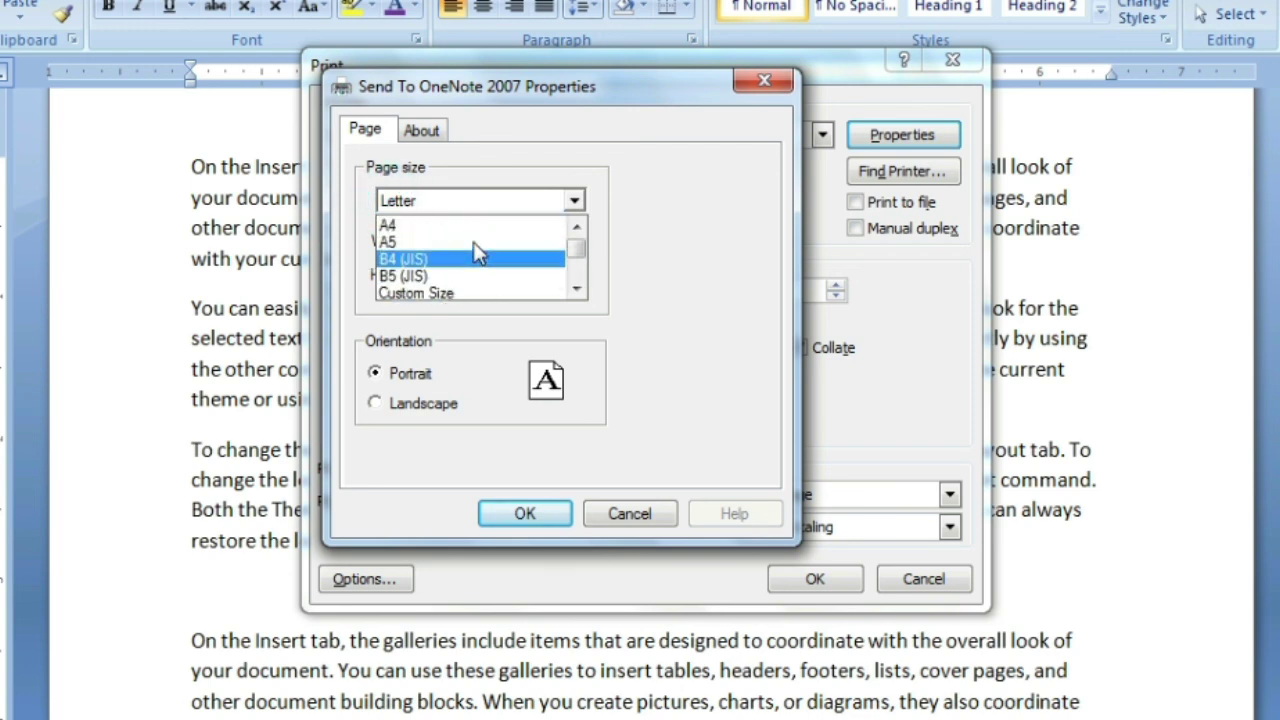
left_click(669, 253)
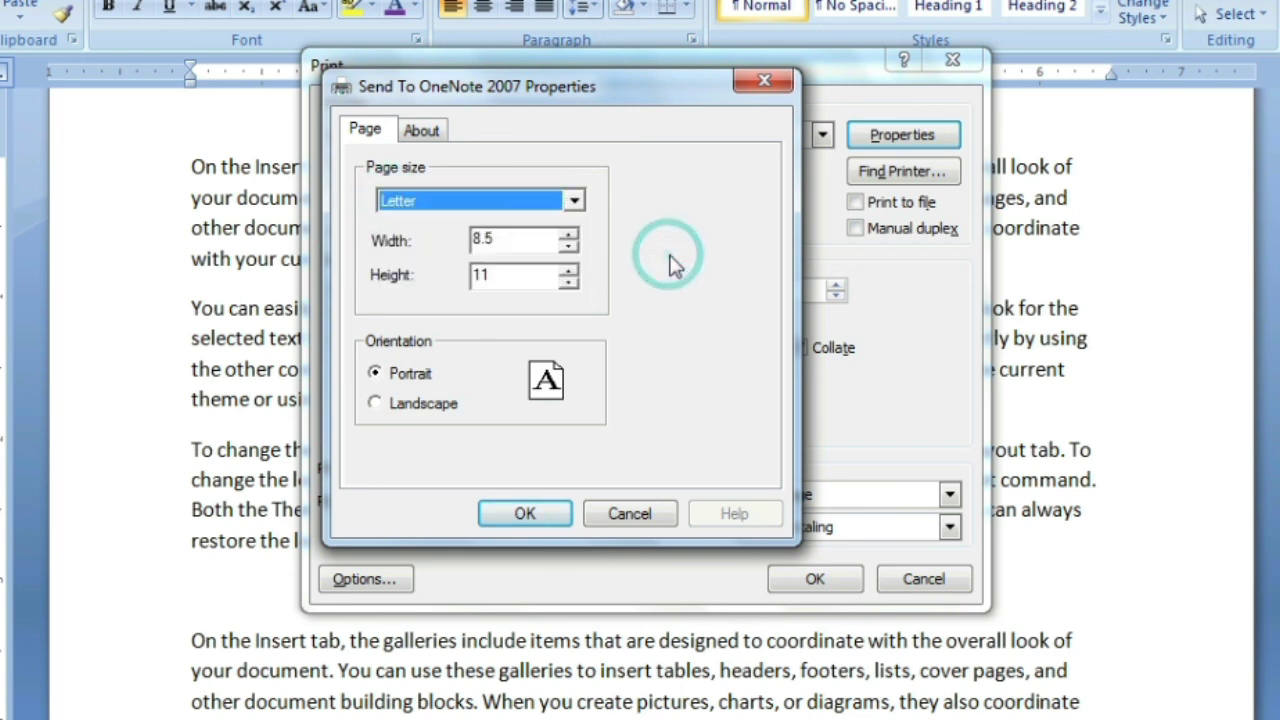
Step: Switch the printer's orientation to Landscape and back to Portrait, then accept the properties and close the print setup without printing
left_click(406, 410)
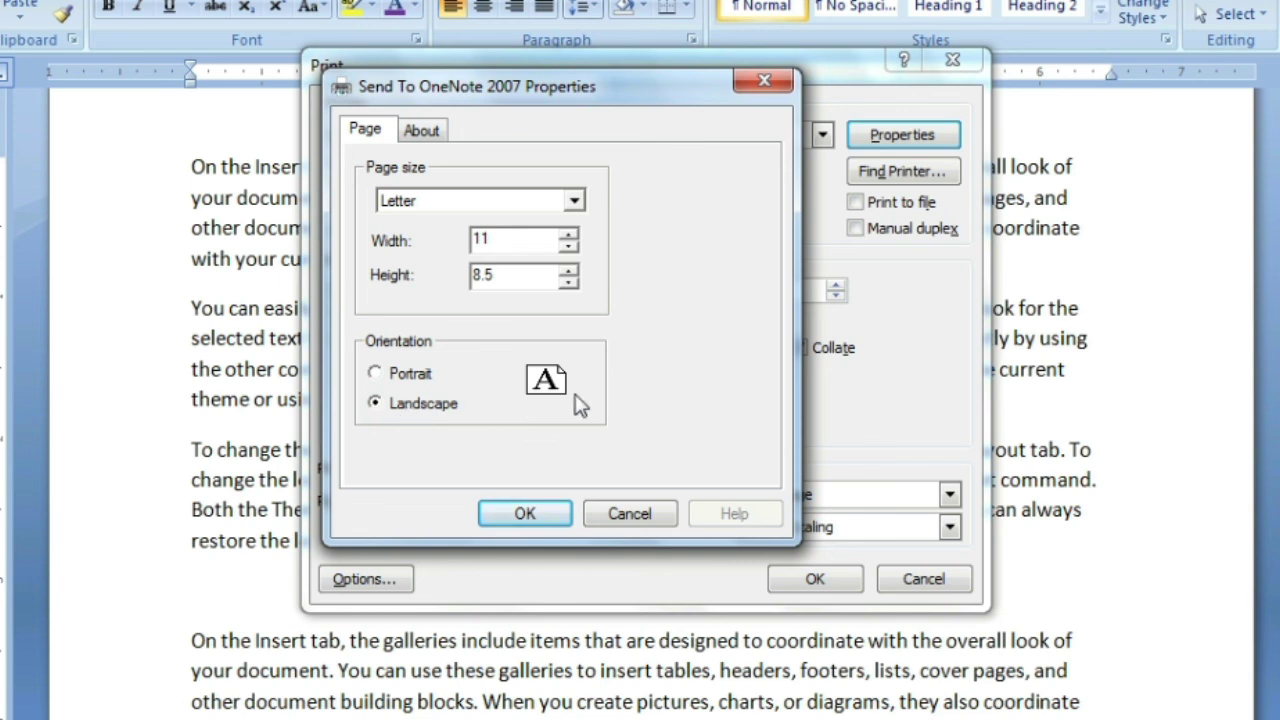
left_click(405, 386)
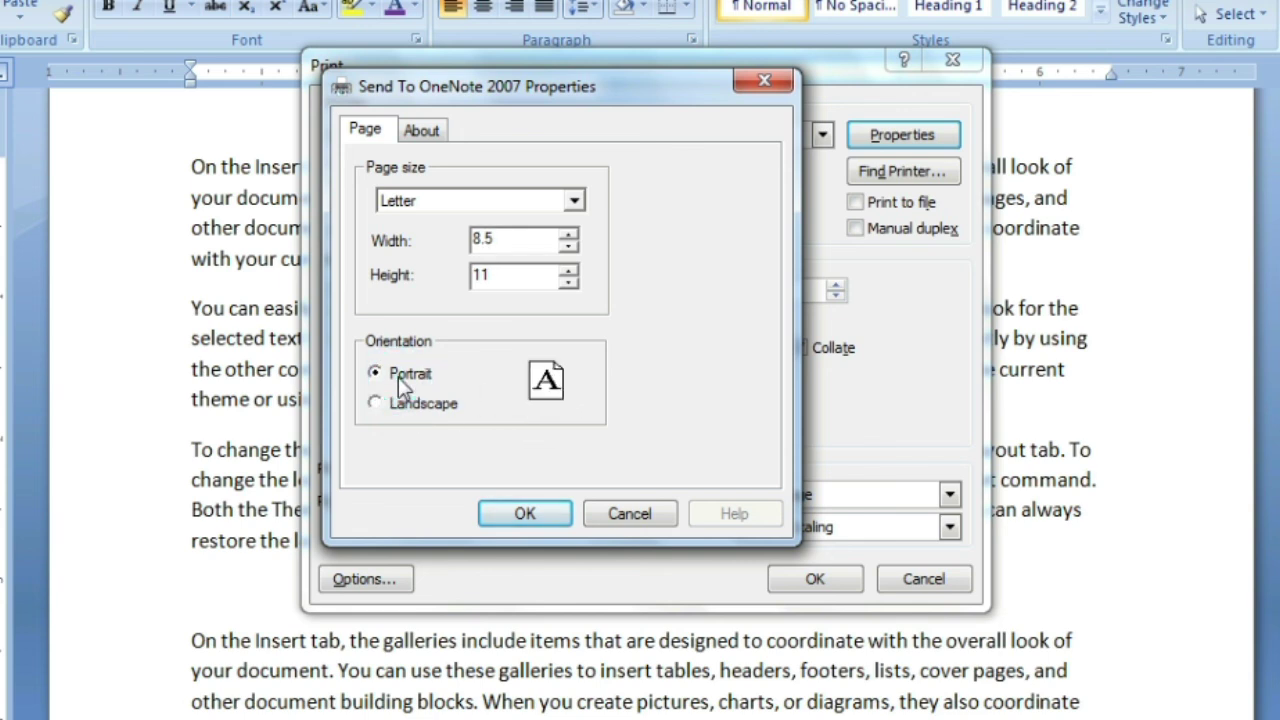
left_click(528, 508)
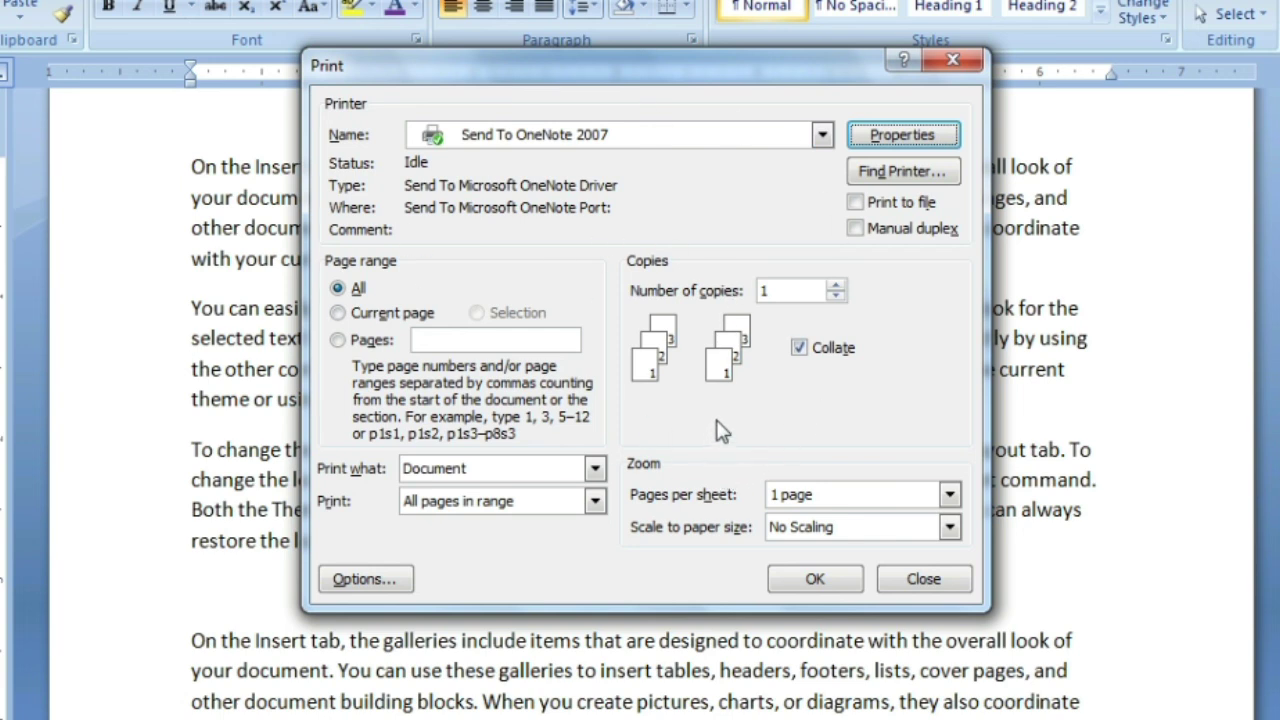
left_click(912, 582)
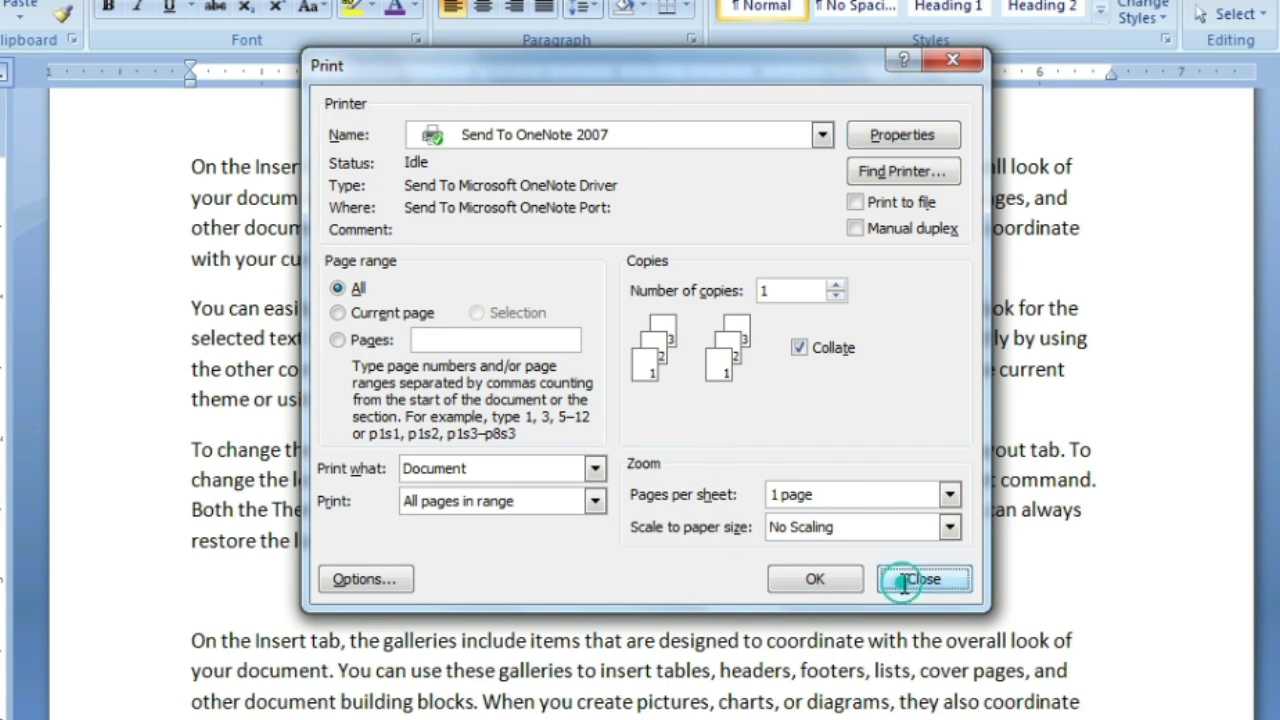